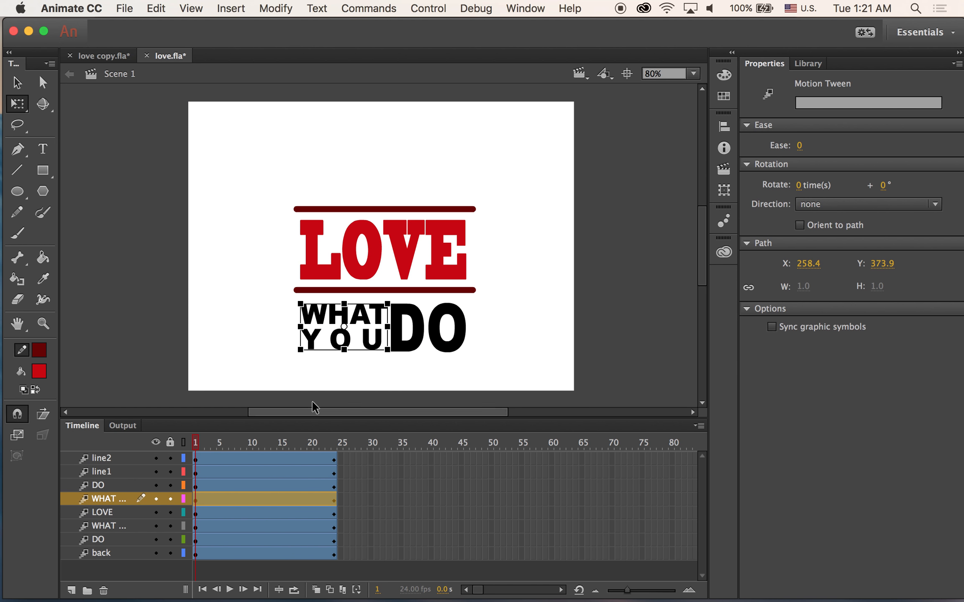
# Step: At frame 1, scale the lower WHAT YOU text to 300% and set its alpha to 0%
pyautogui.click(17, 82)
pyautogui.click(305, 311)
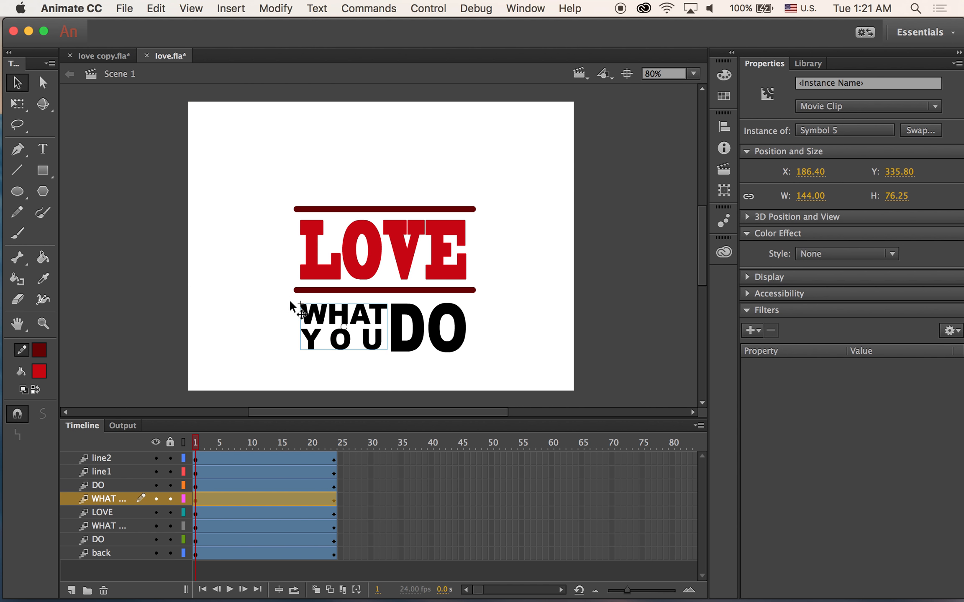
pyautogui.click(719, 188)
pyautogui.click(584, 132)
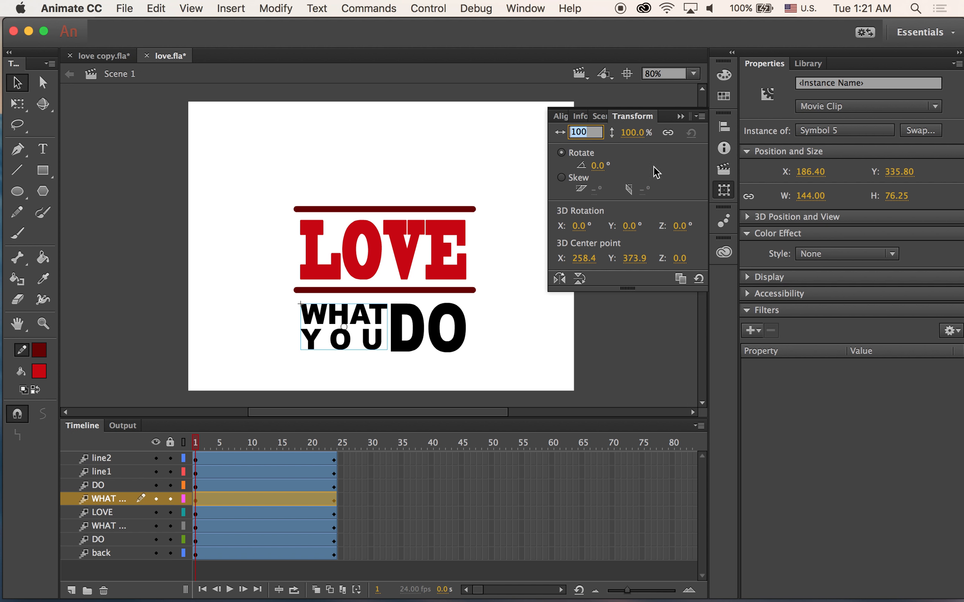
pyautogui.write('300')
pyautogui.press('Return')
pyautogui.click(846, 253)
pyautogui.click(818, 314)
pyautogui.moveTo(872, 272); pyautogui.dragTo(799, 271)
# Step: At frame 1, scale the lower DO text to 300% and apply an Alpha color effect of 0%
pyautogui.click(402, 328)
pyautogui.click(583, 133)
pyautogui.write('300')
pyautogui.press('Return')
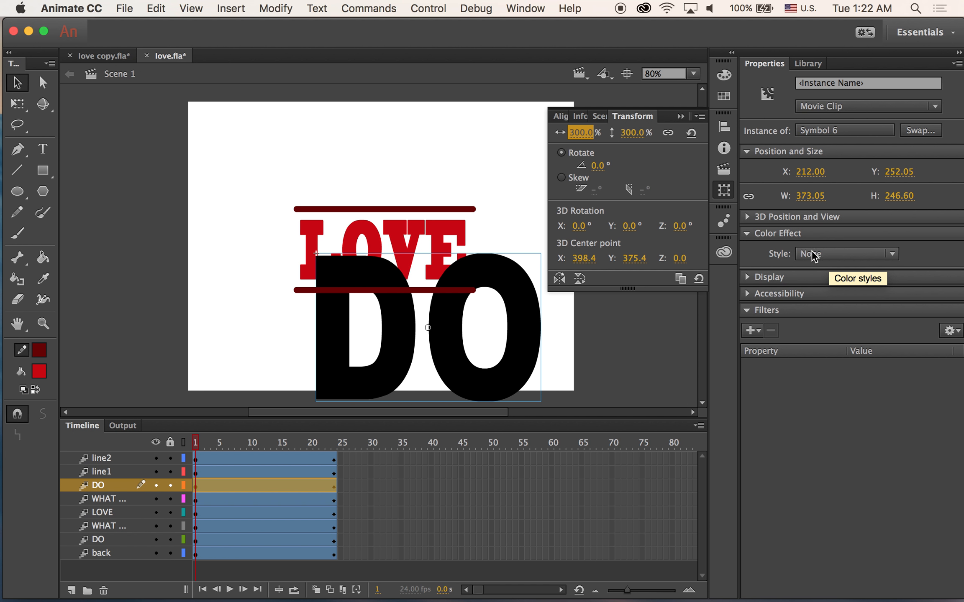
pyautogui.click(813, 254)
pyautogui.click(821, 337)
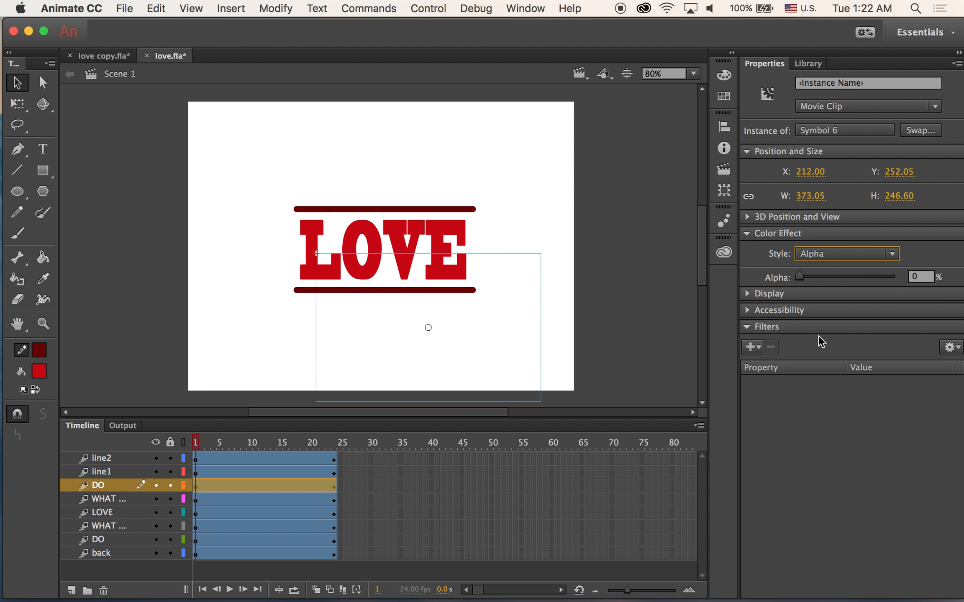
# Step: At frame 24, set the lower DO text's alpha to 100%
pyautogui.moveTo(195, 444); pyautogui.dragTo(349, 468)
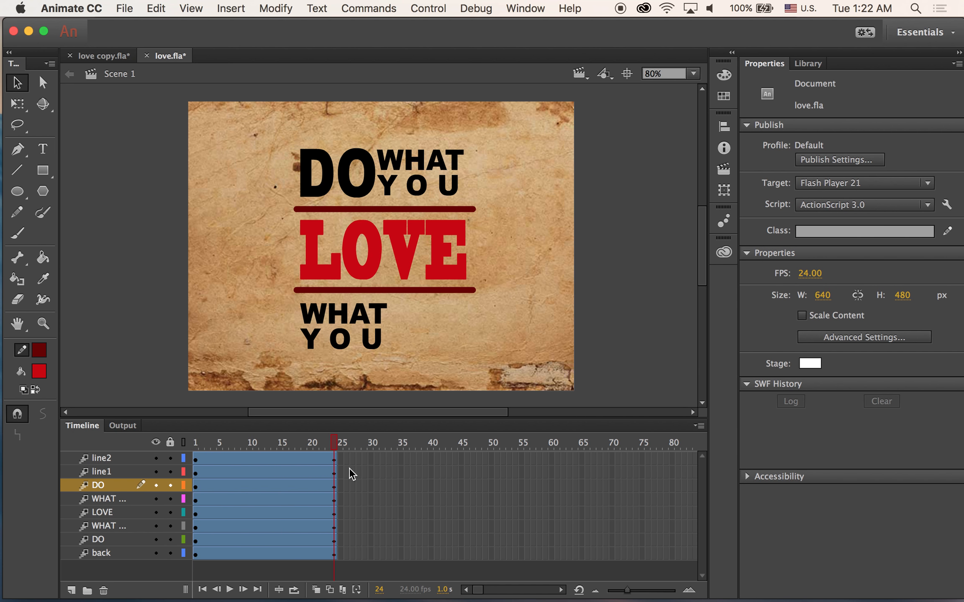
pyautogui.click(428, 330)
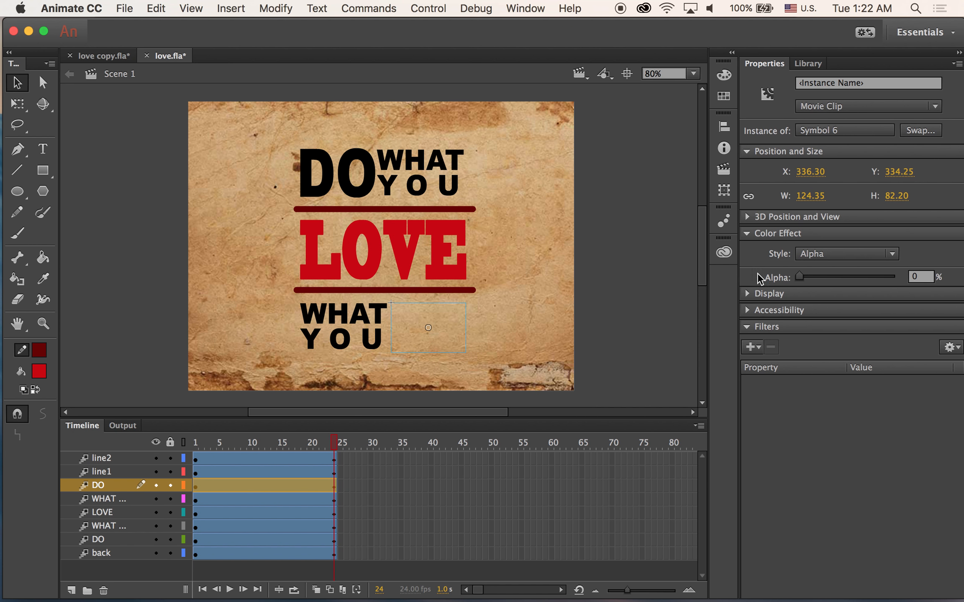
pyautogui.moveTo(801, 277); pyautogui.dragTo(962, 290)
pyautogui.moveTo(334, 443); pyautogui.dragTo(354, 478)
# Step: At frame 1, scale the LOVE text to 10% and apply an Alpha color effect of 0%
pyautogui.click(225, 511)
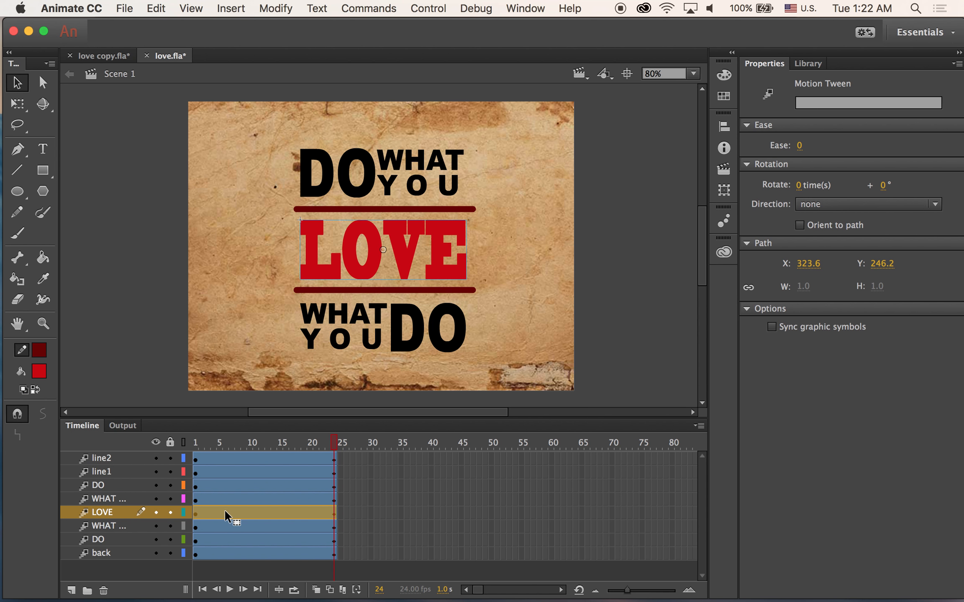
pyautogui.click(196, 512)
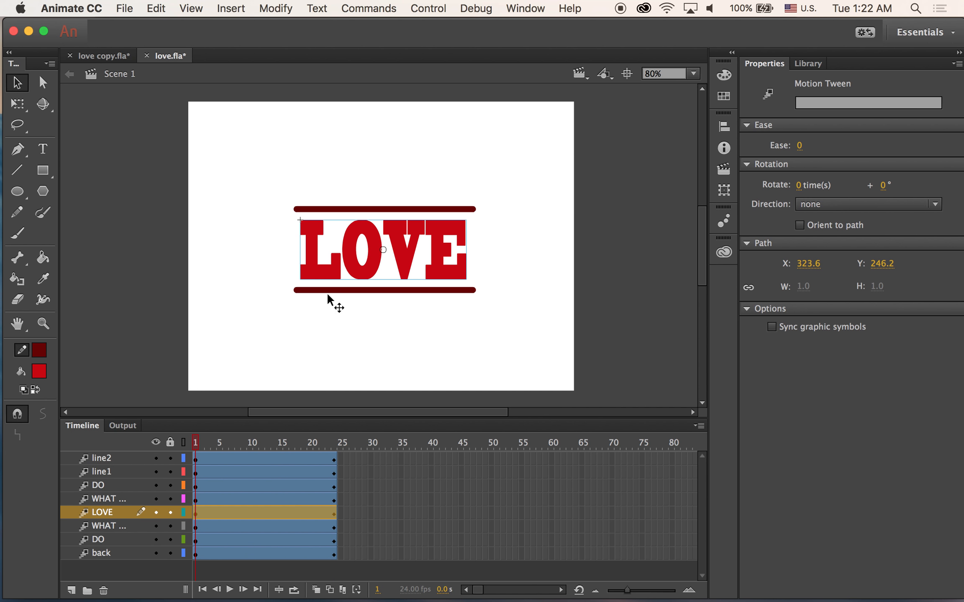
pyautogui.click(339, 278)
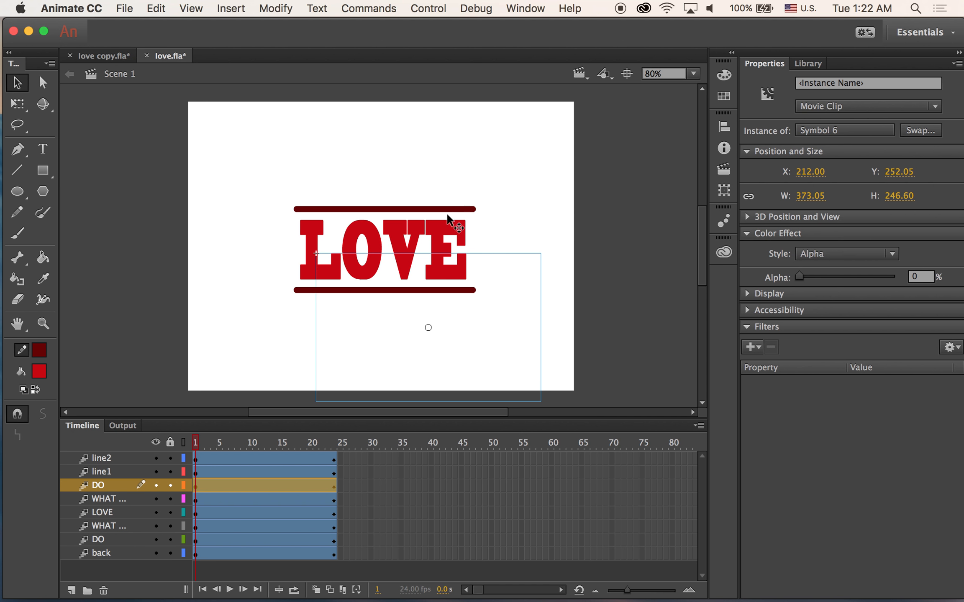
pyautogui.click(442, 239)
pyautogui.click(724, 190)
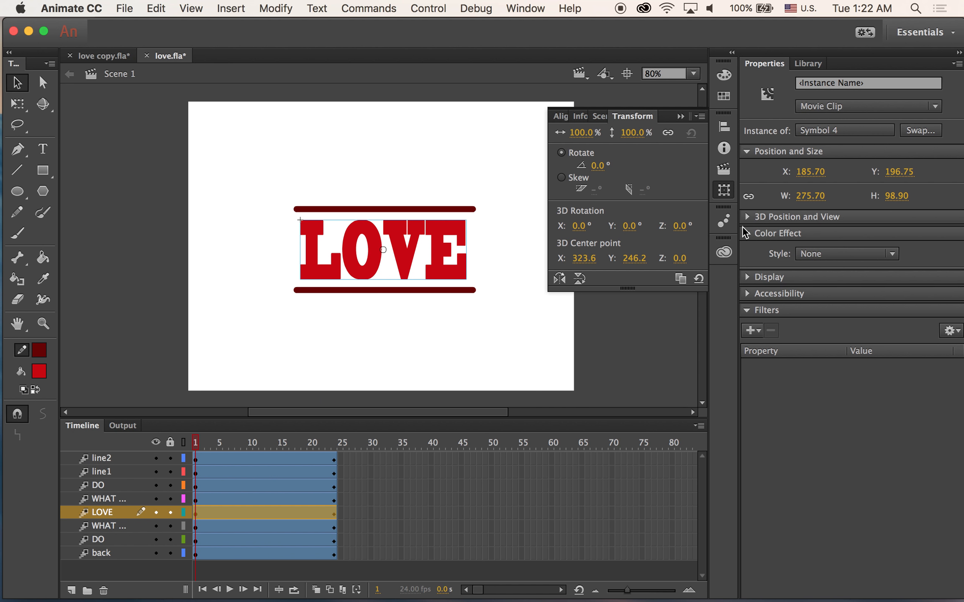
pyautogui.click(584, 132)
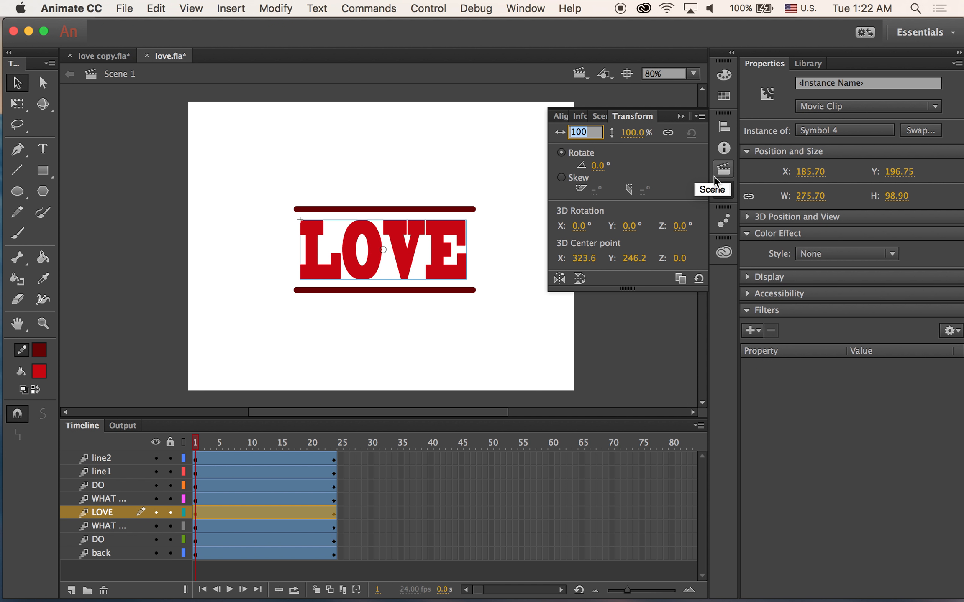
pyautogui.write('0')
pyautogui.press('BackSpace')
pyautogui.write('10')
pyautogui.press('Return')
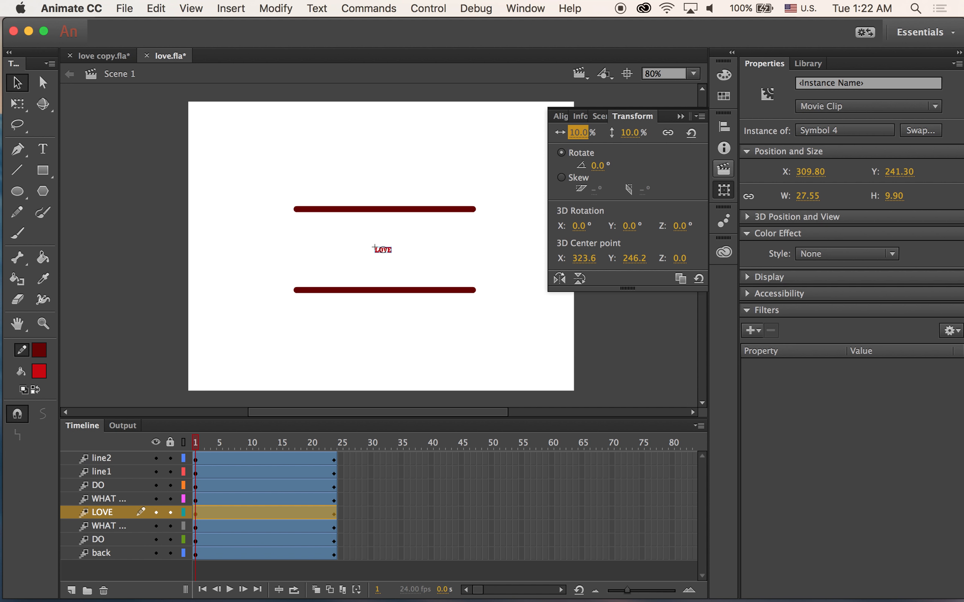
pyautogui.click(842, 254)
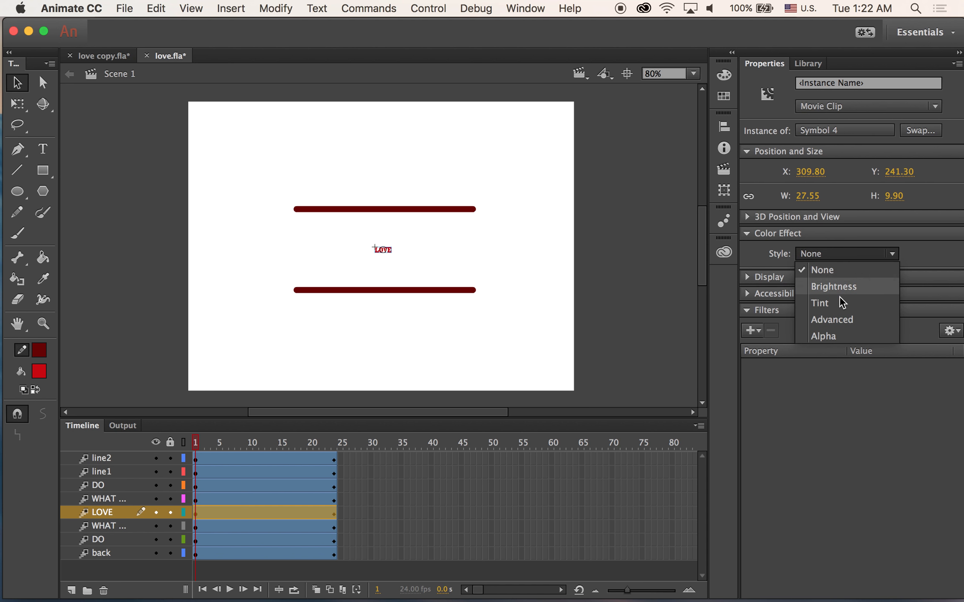
pyautogui.click(838, 325)
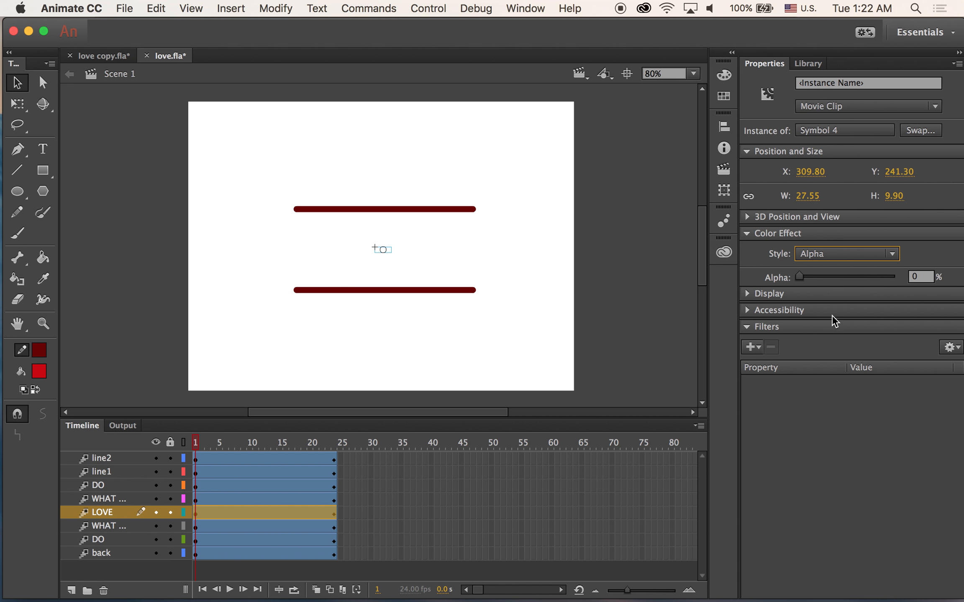
# Step: At frame 24, set the LOVE text's alpha to 100%
pyautogui.moveTo(195, 448); pyautogui.dragTo(335, 446)
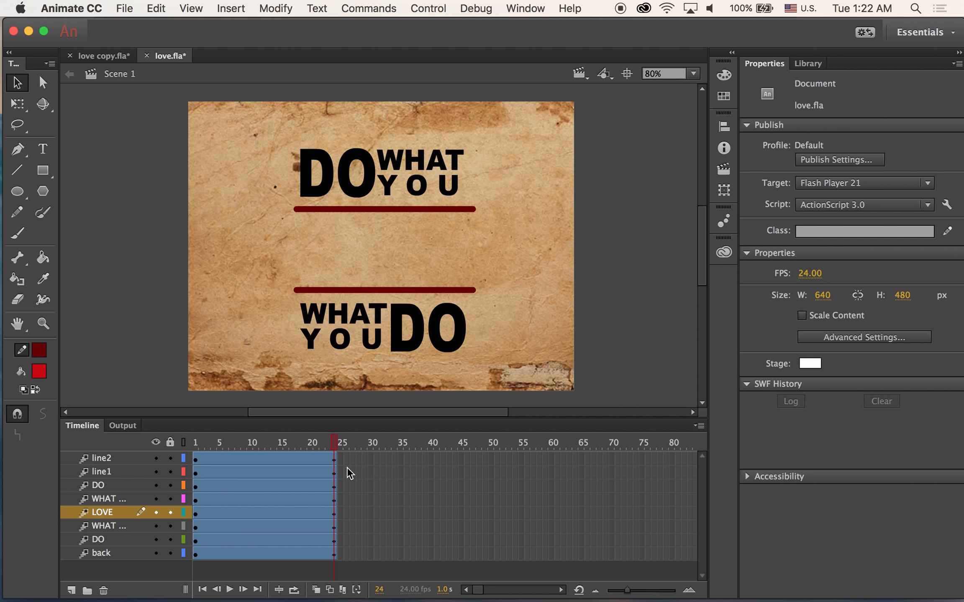
pyautogui.click(412, 269)
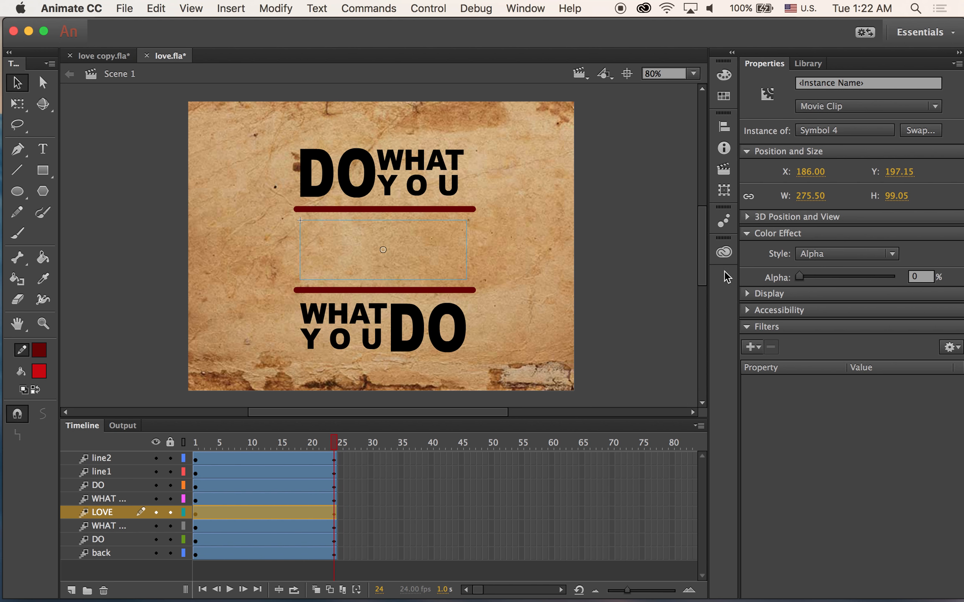
pyautogui.moveTo(799, 276); pyautogui.dragTo(931, 284)
# Step: At frame 1, move the upper line off the stage's left side to about X -302 and the lower line off its right side to about X 655
pyautogui.moveTo(333, 445); pyautogui.dragTo(134, 451)
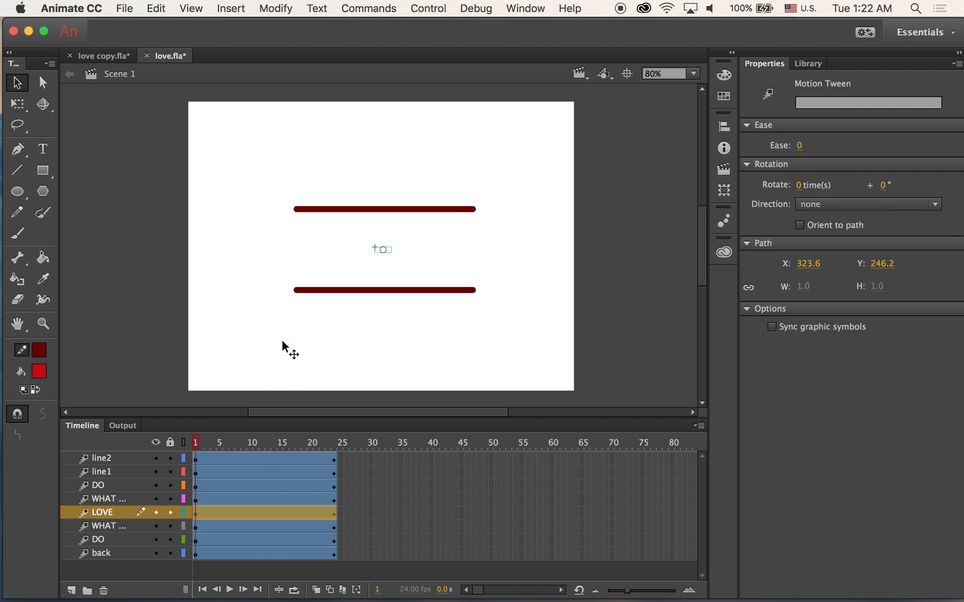
pyautogui.click(326, 291)
pyautogui.click(326, 290)
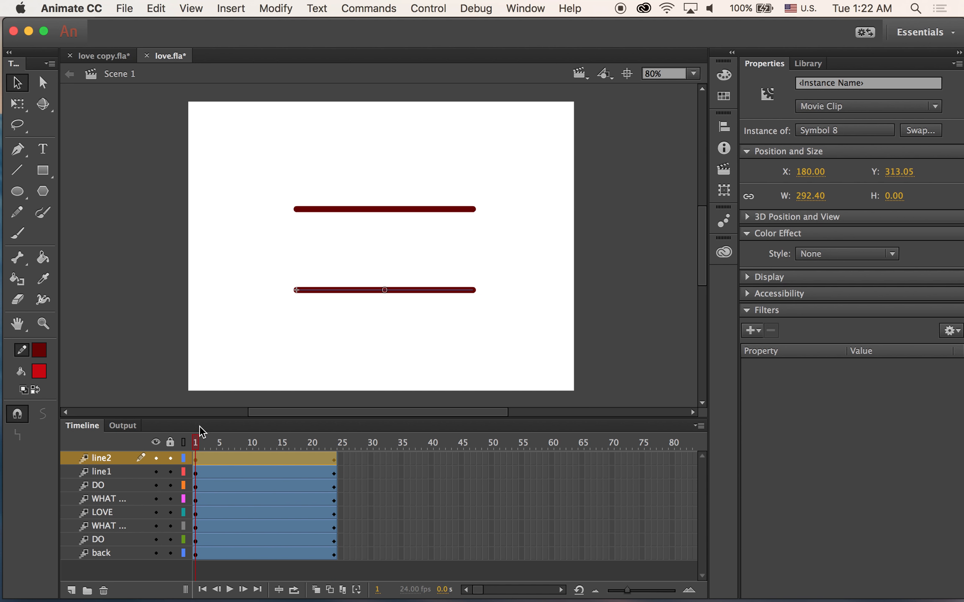
pyautogui.click(444, 210)
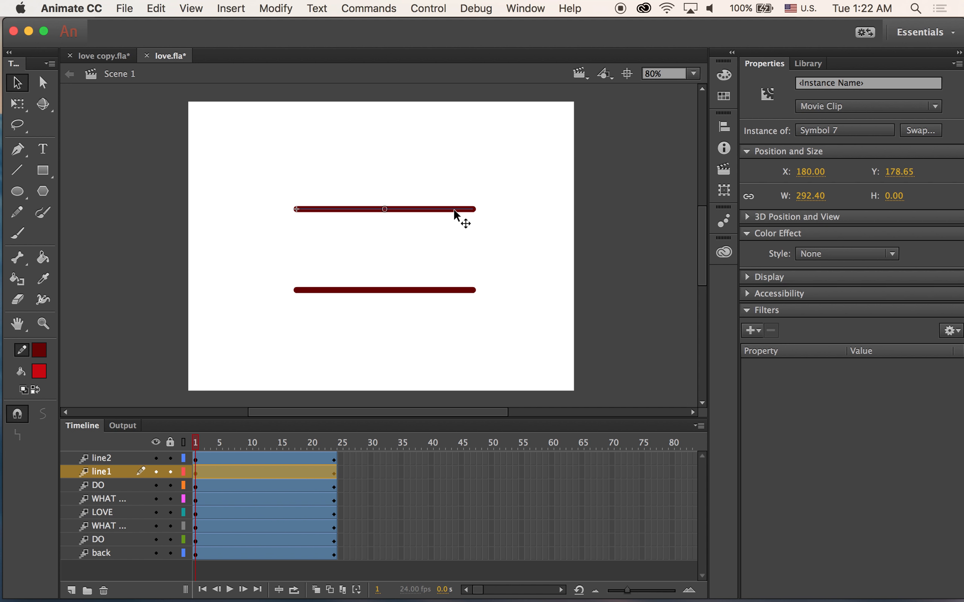
pyautogui.moveTo(455, 211); pyautogui.dragTo(164, 219)
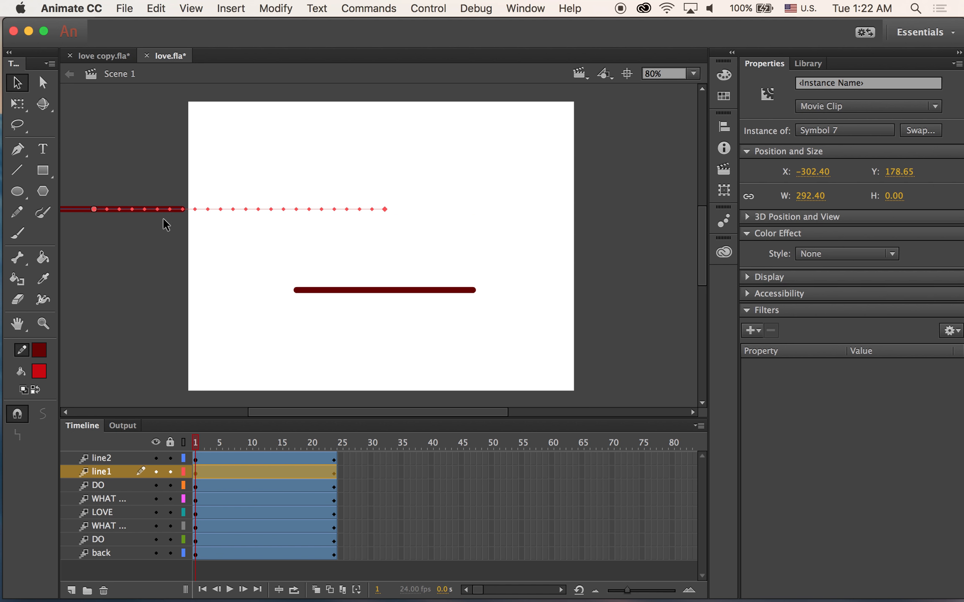
pyautogui.click(343, 291)
pyautogui.moveTo(314, 289); pyautogui.dragTo(601, 320)
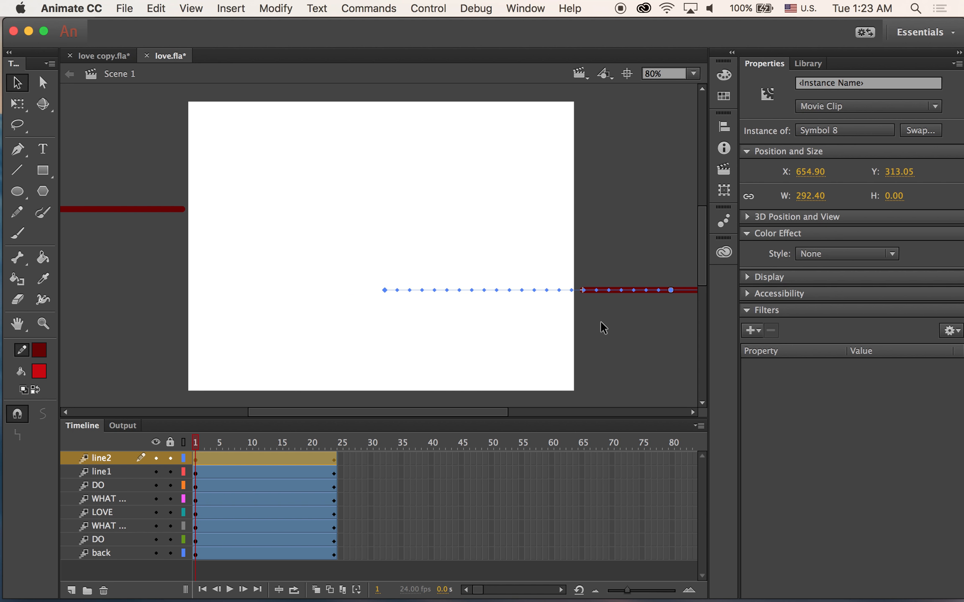
# Step: Play the timeline to preview the text and line animations
pyautogui.press('Return')
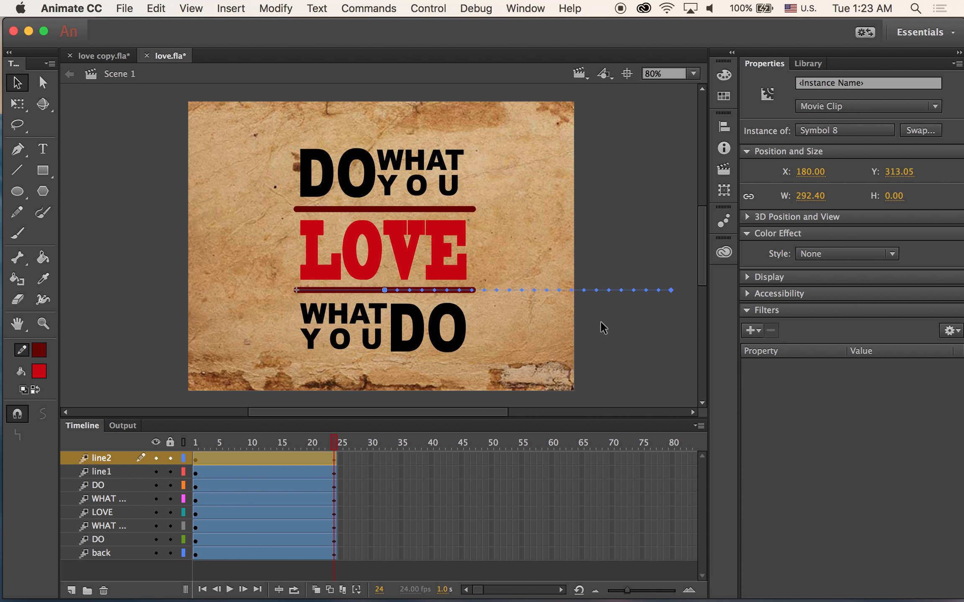
pyautogui.click(620, 215)
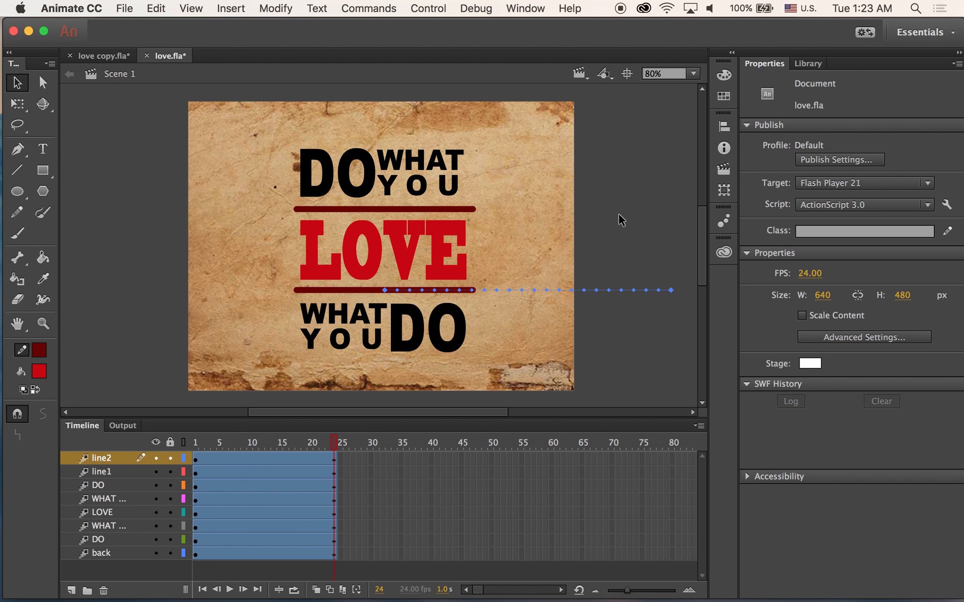
pyautogui.click(570, 205)
pyautogui.press('Return')
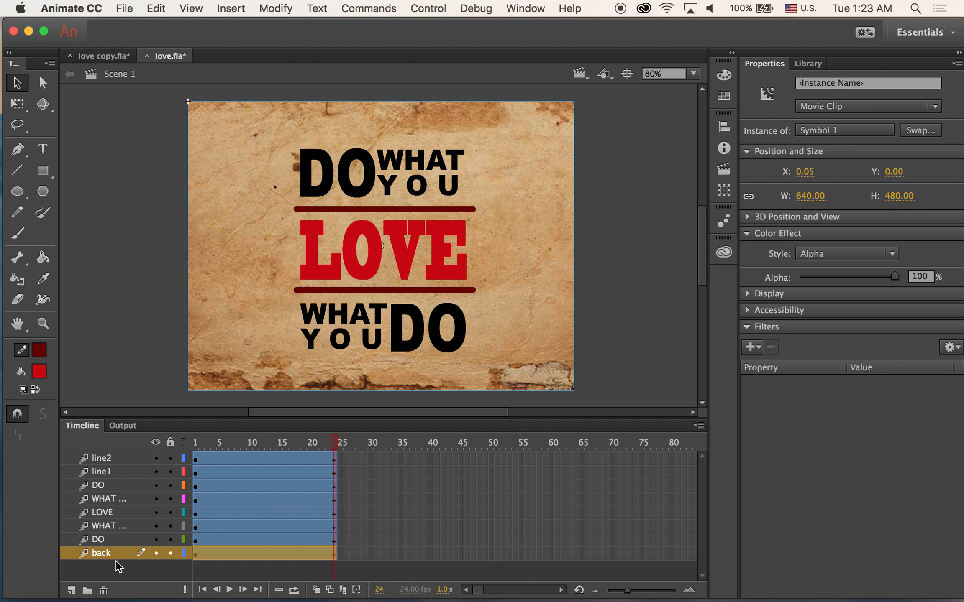
pyautogui.click(119, 540)
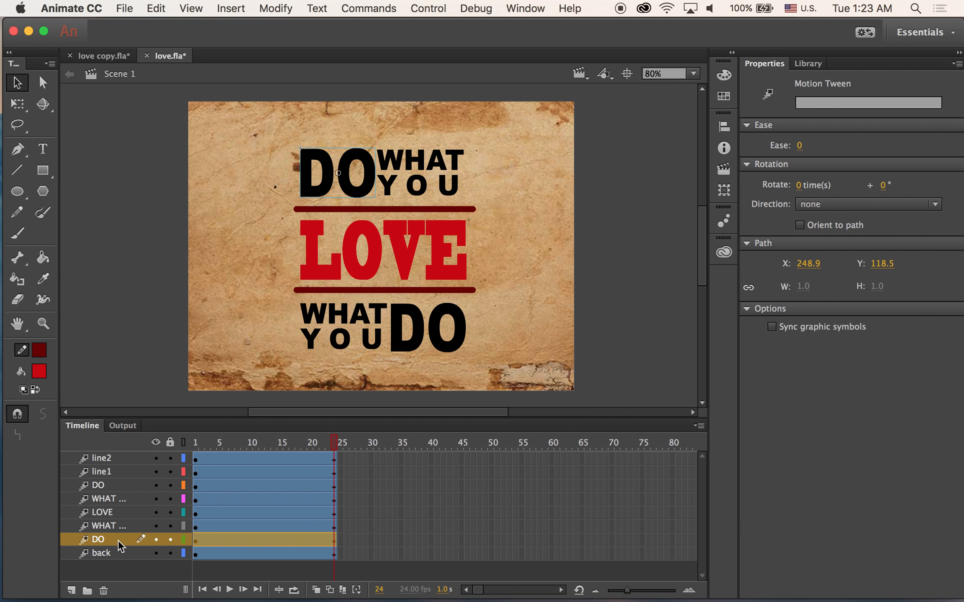
pyautogui.keyDown('shift'); pyautogui.click(110, 515); pyautogui.keyUp('shift')
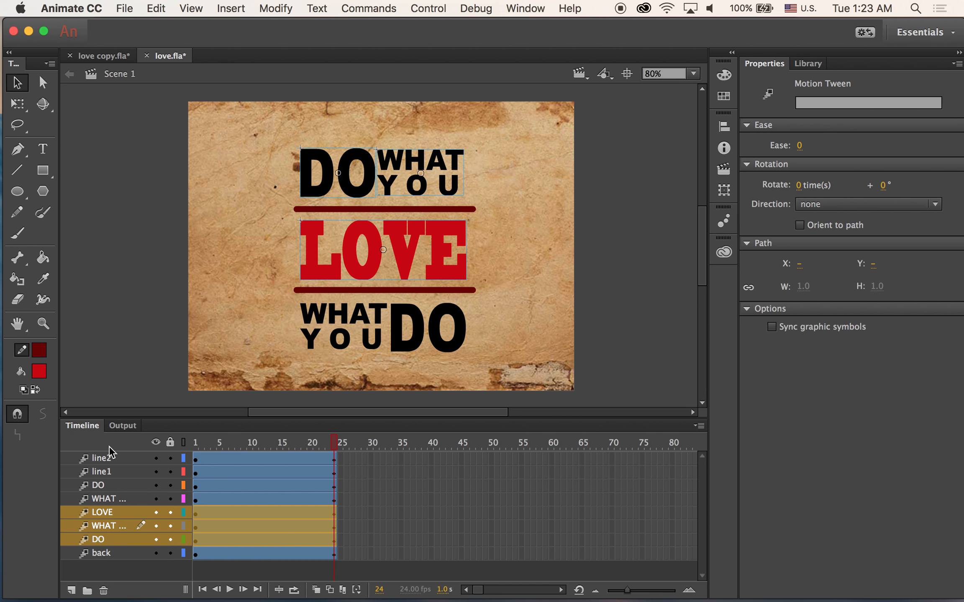
pyautogui.click(132, 393)
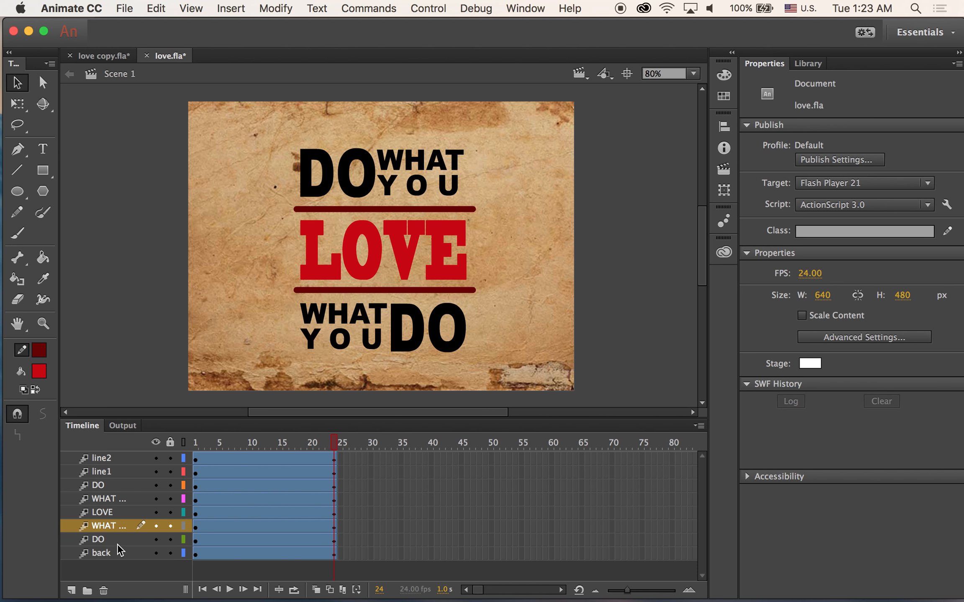
# Step: Shift the tween spans of the upper DO and upper WHAT YOU layers to start at frame 25, and scrub through them
pyautogui.click(118, 540)
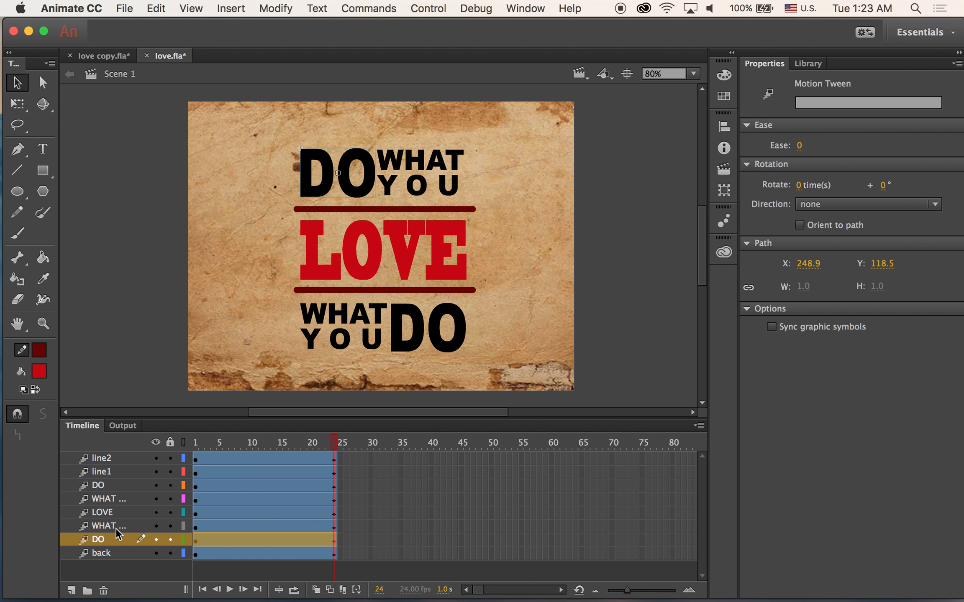
pyautogui.keyDown('shift'); pyautogui.click(116, 529); pyautogui.keyUp('shift')
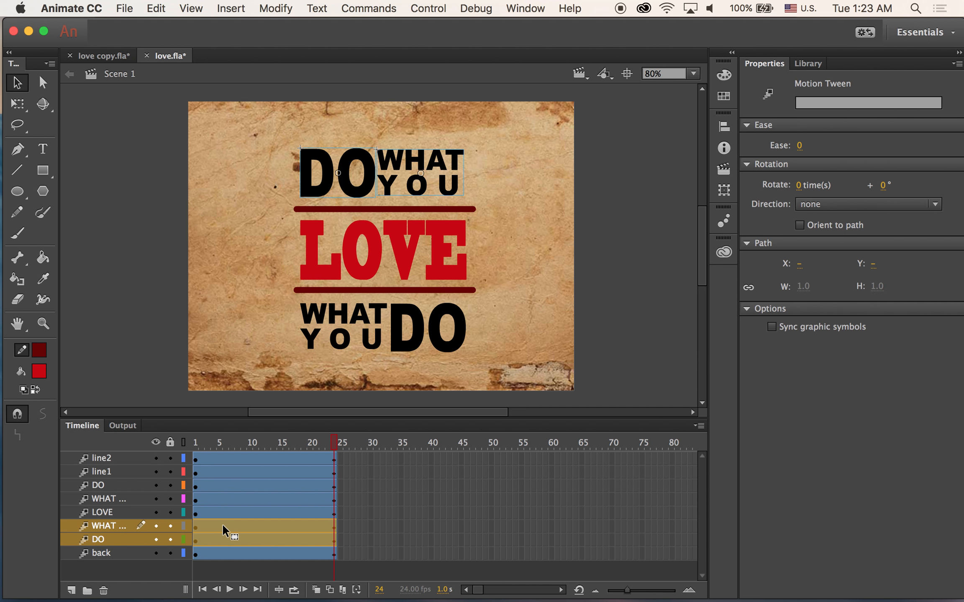
pyautogui.moveTo(222, 525); pyautogui.dragTo(361, 525)
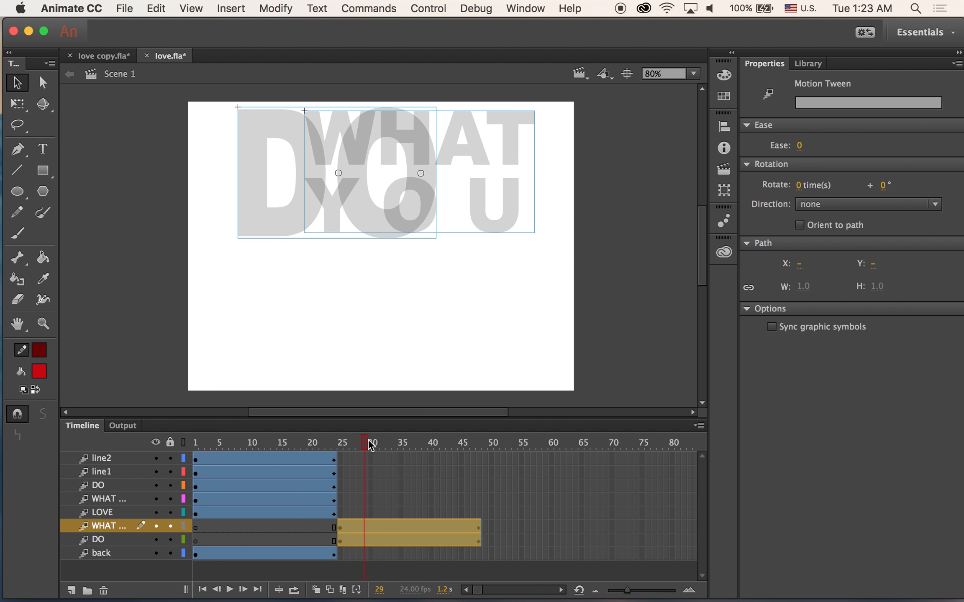
pyautogui.moveTo(366, 443); pyautogui.dragTo(457, 468)
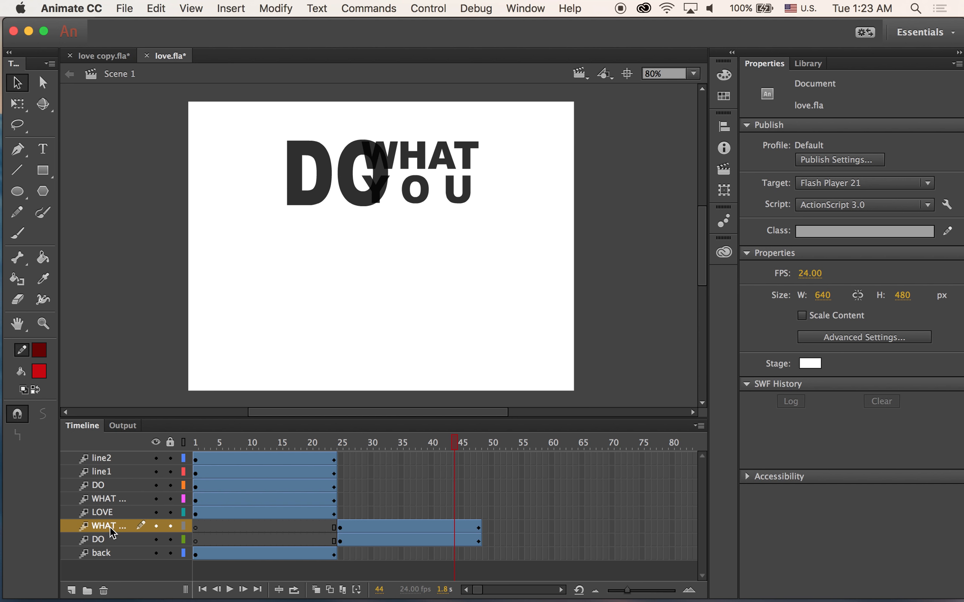
# Step: Shift the tween spans of the lower DO and lower WHAT YOU layers to start at frame 25, and scrub through them
pyautogui.click(112, 485)
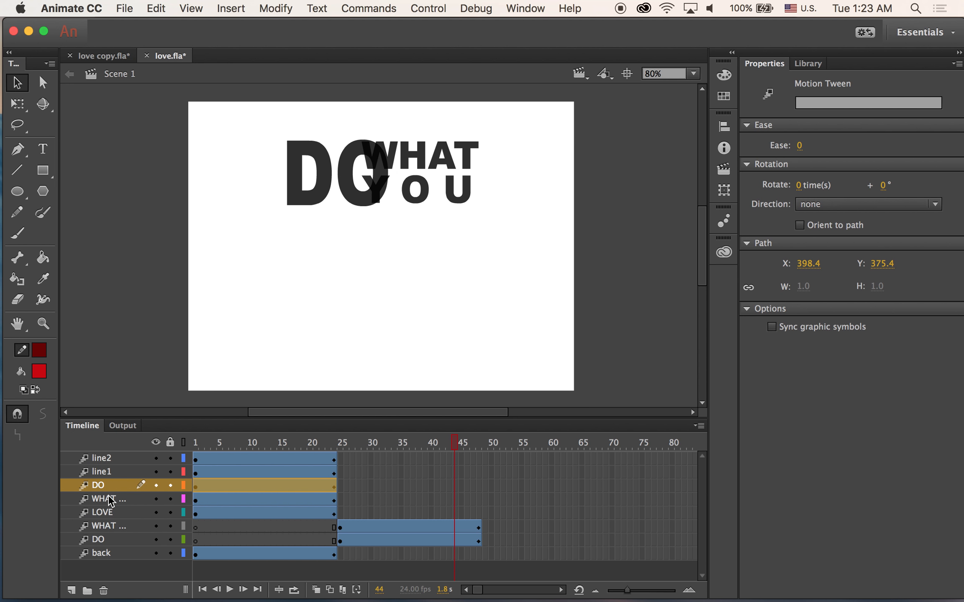
pyautogui.keyDown('shift'); pyautogui.click(107, 496); pyautogui.keyUp('shift')
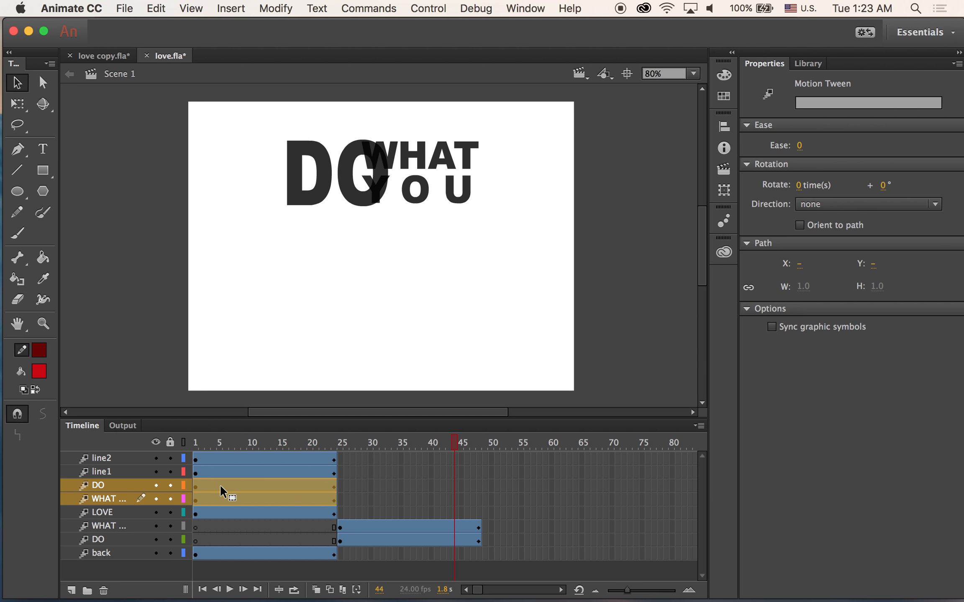
pyautogui.moveTo(220, 484); pyautogui.dragTo(364, 487)
pyautogui.moveTo(364, 441); pyautogui.dragTo(466, 464)
# Step: Shift the LOVE layer's tween span to start at frame 49, right after the DO and WHAT YOU spans
pyautogui.click(105, 512)
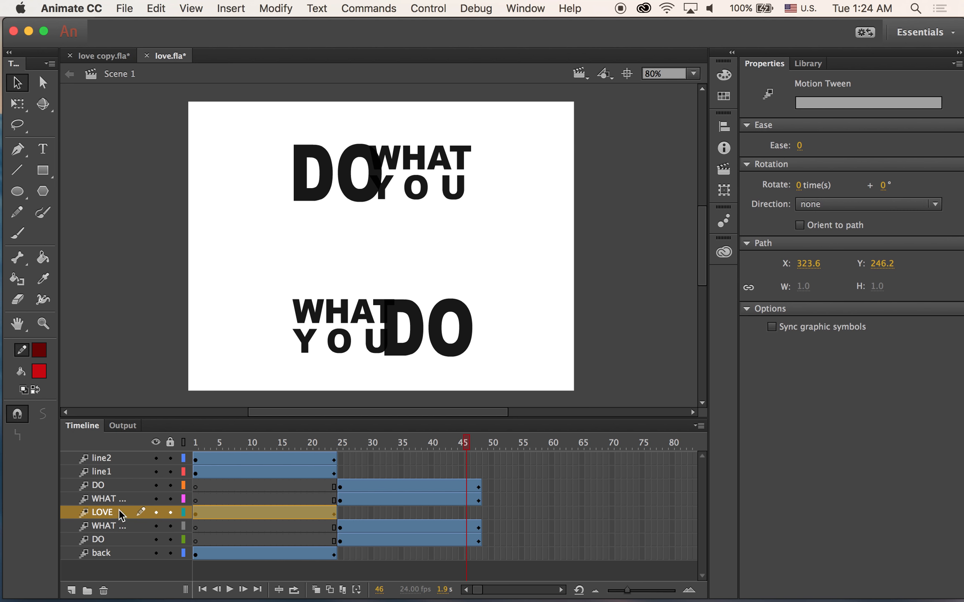
pyautogui.click(225, 514)
pyautogui.moveTo(209, 512); pyautogui.dragTo(496, 510)
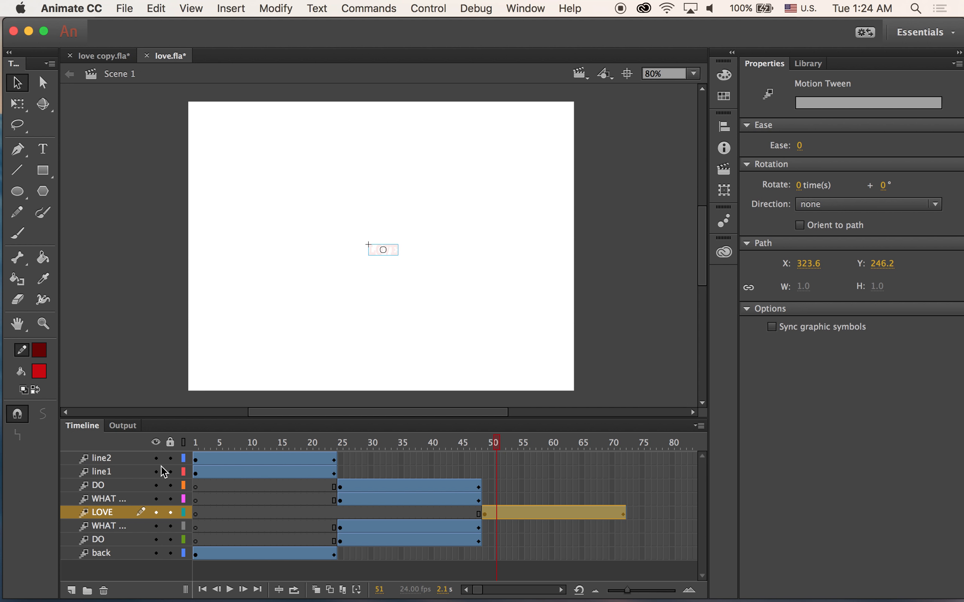
# Step: Shift the line1 and line2 tween spans to start at frame 73, right after the LOVE span
pyautogui.moveTo(496, 443); pyautogui.dragTo(188, 450)
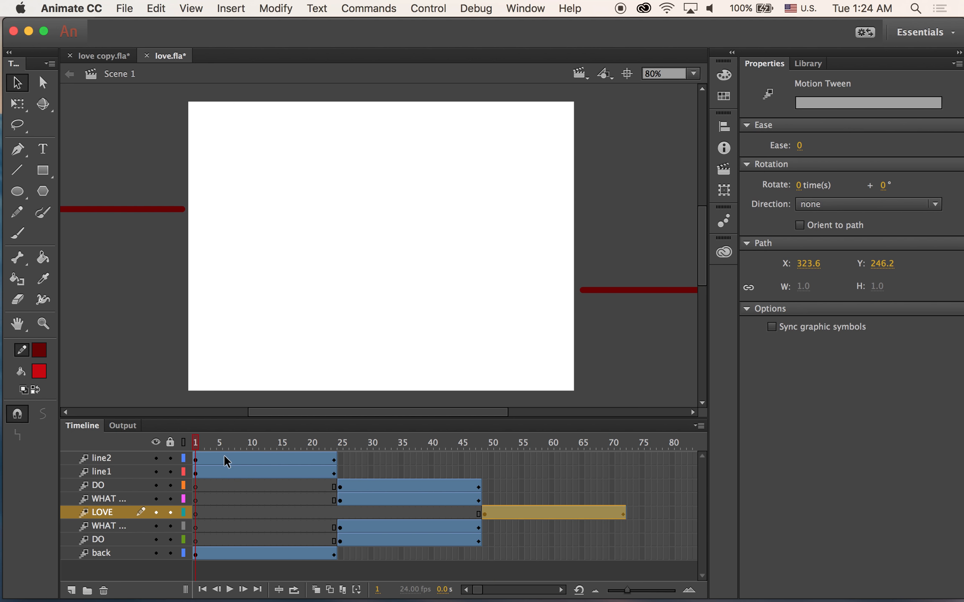
pyautogui.click(133, 459)
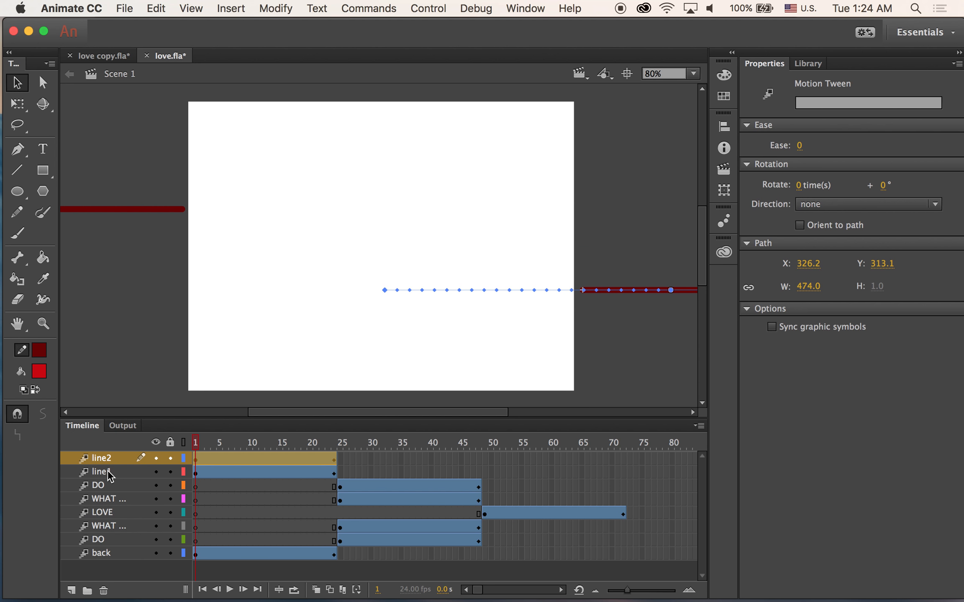
pyautogui.keyDown('shift'); pyautogui.click(111, 472); pyautogui.keyUp('shift')
pyautogui.moveTo(210, 459); pyautogui.dragTo(192, 417)
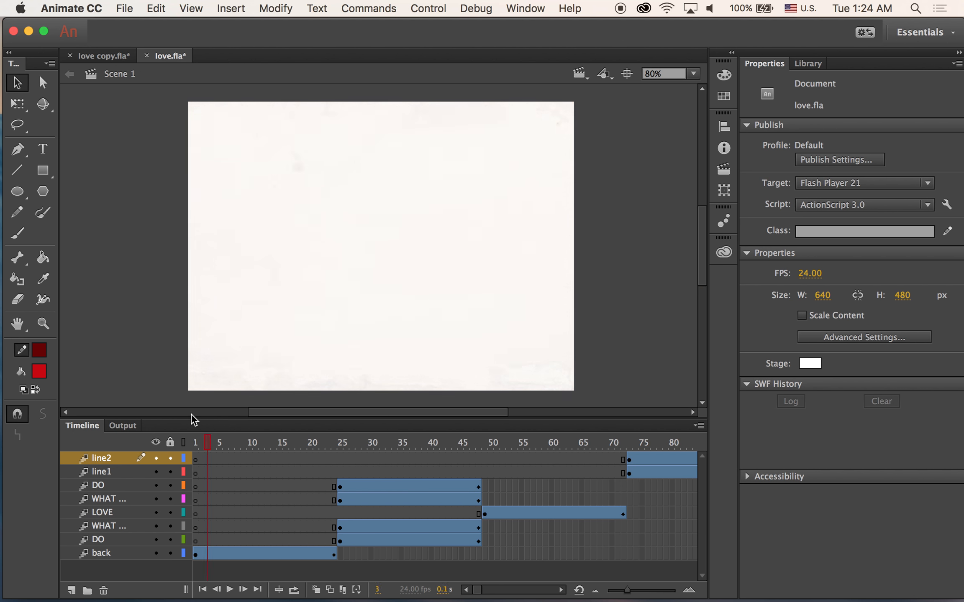
# Step: Play the timeline to preview the animation with the lines arriving last
pyautogui.click(213, 325)
pyautogui.click(112, 330)
pyautogui.press('Return')
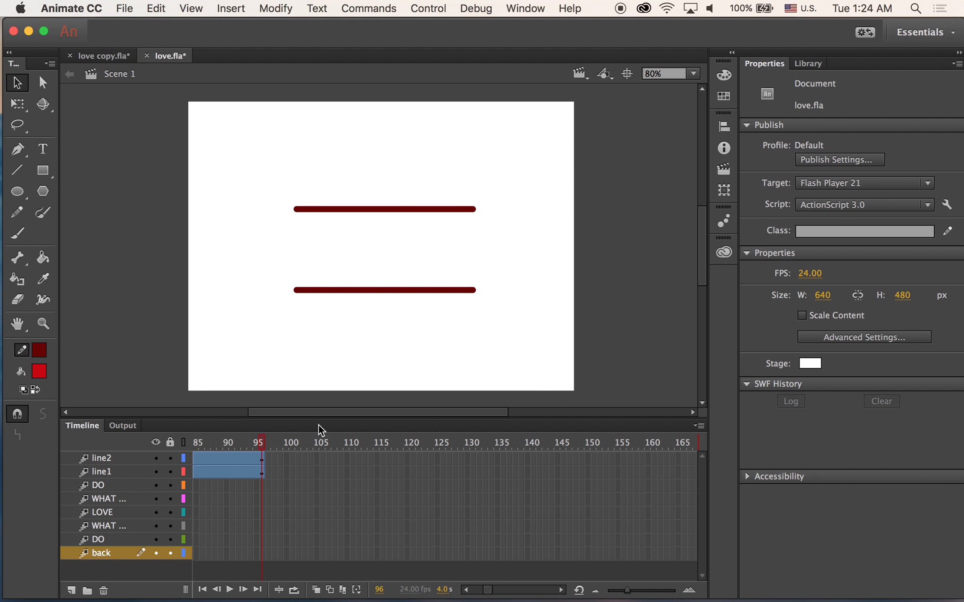
# Step: Extend the spans of all layers from the upper DO down to back through frame 96
pyautogui.moveTo(248, 442); pyautogui.dragTo(503, 457)
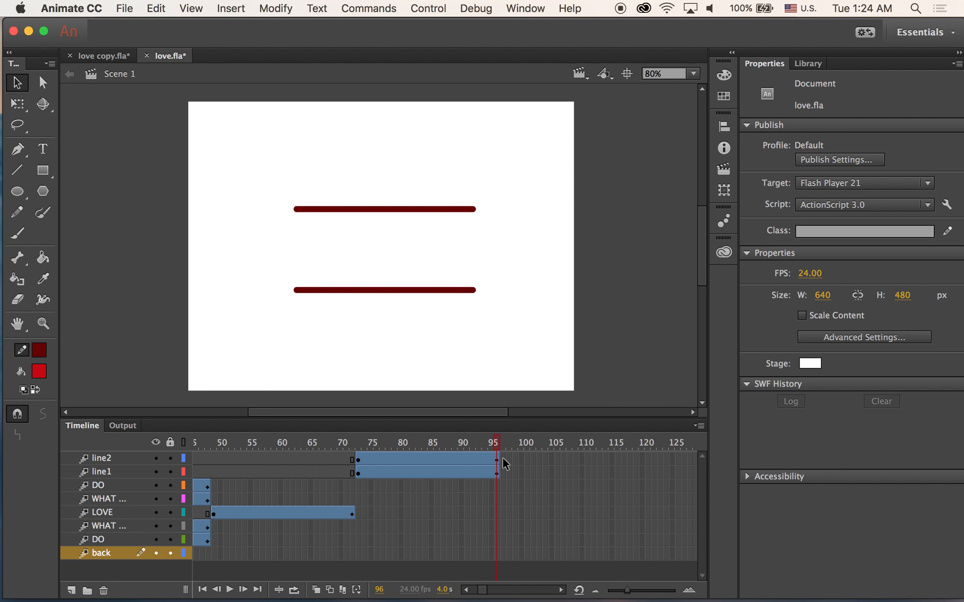
pyautogui.click(498, 486)
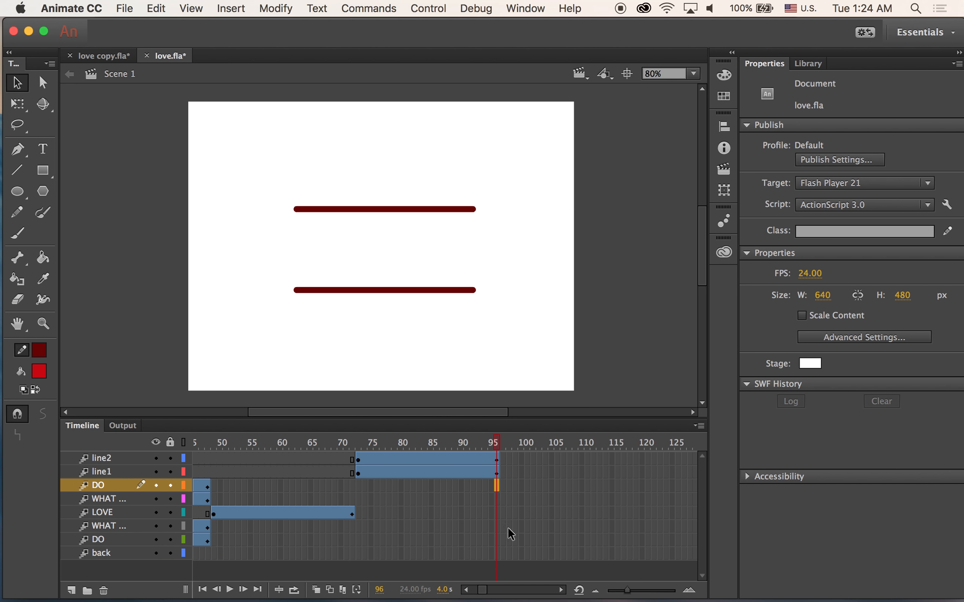
pyautogui.keyDown('shift'); pyautogui.click(499, 557); pyautogui.keyUp('shift')
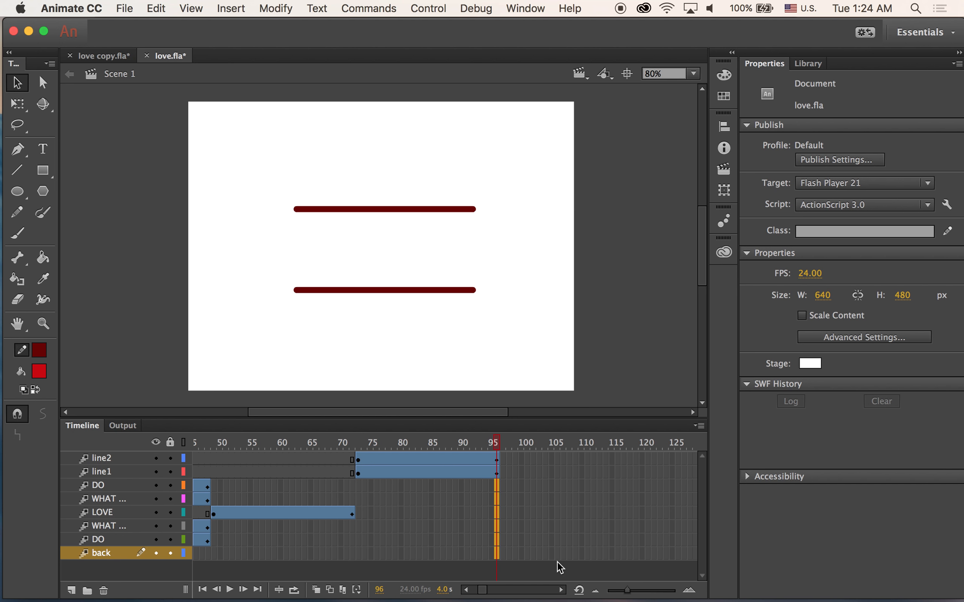
pyautogui.press('F5')
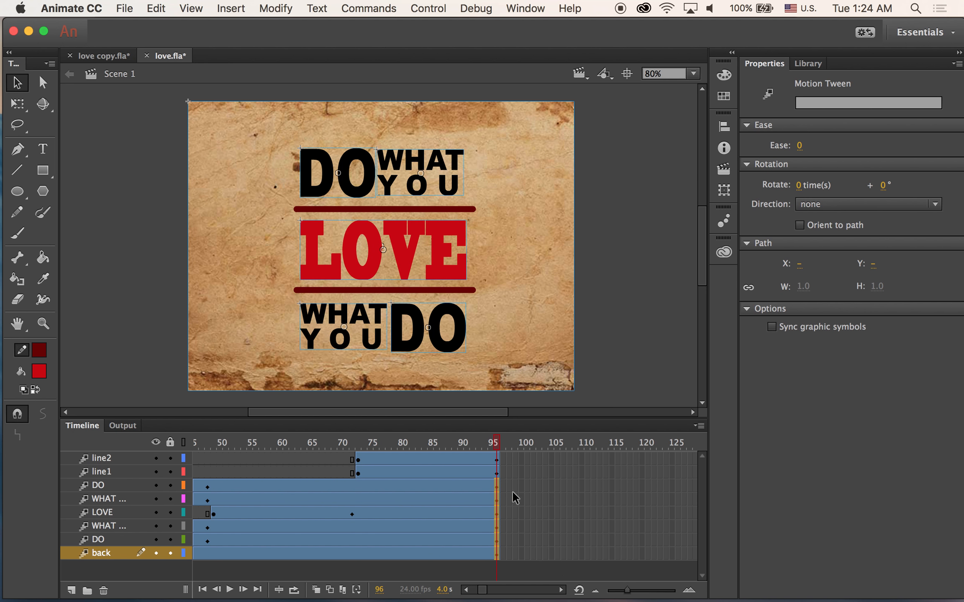
# Step: Play the whole animation from frame 1 to check that all elements stay on the stage
pyautogui.click(618, 394)
pyautogui.click(535, 371)
pyautogui.moveTo(497, 441); pyautogui.dragTo(42, 434)
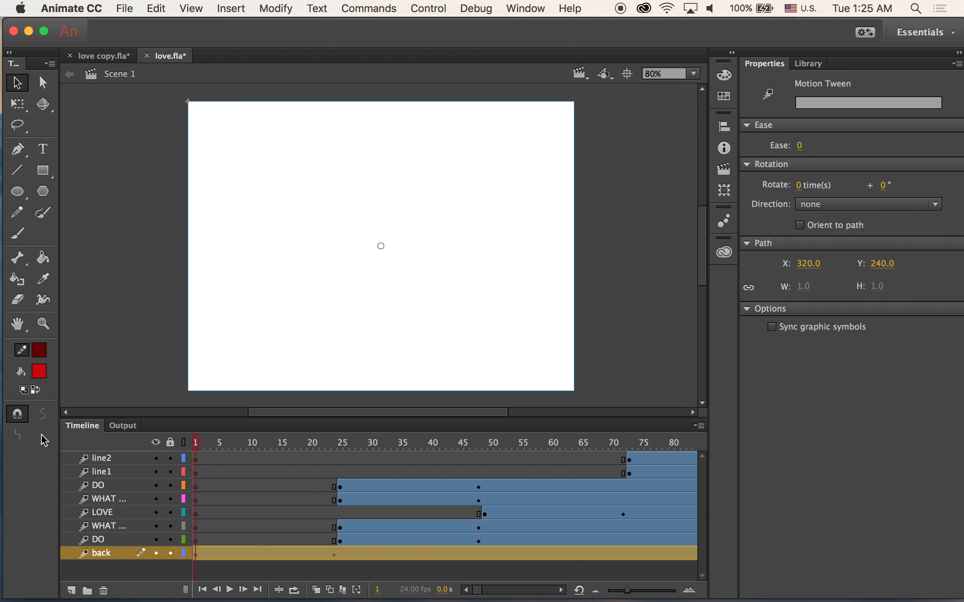
pyautogui.press('Return')
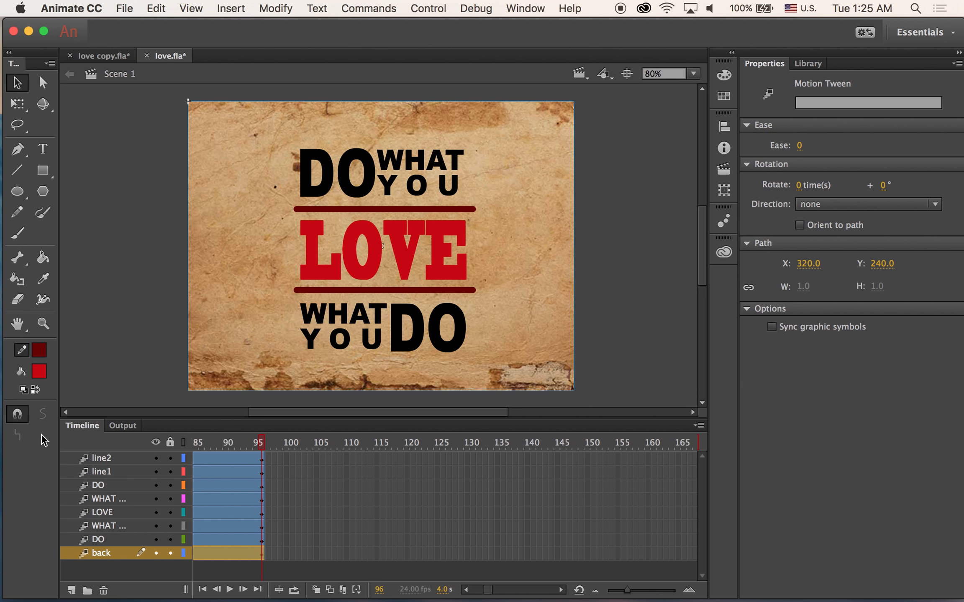
pyautogui.press('Return')
# Step: Copy the background instance at frame 96 of Scene 1 and add a second scene to the document
pyautogui.moveTo(143, 109); pyautogui.dragTo(182, 125)
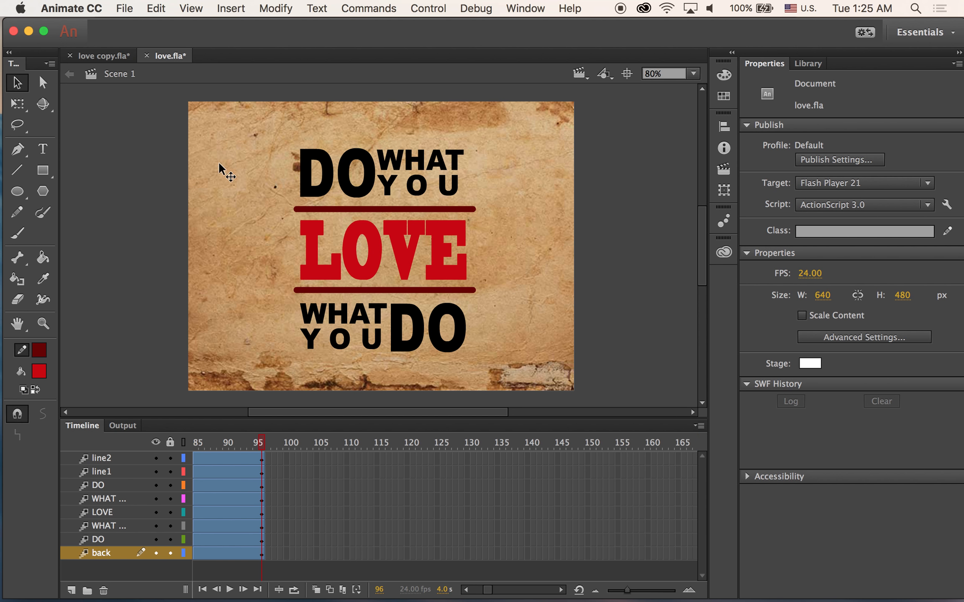
pyautogui.click(196, 142)
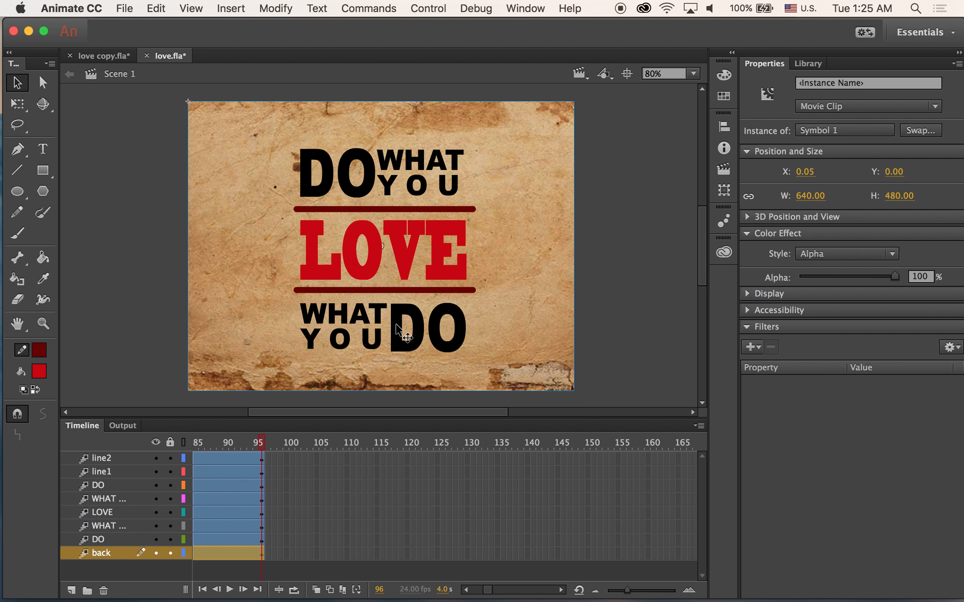
pyautogui.click(726, 174)
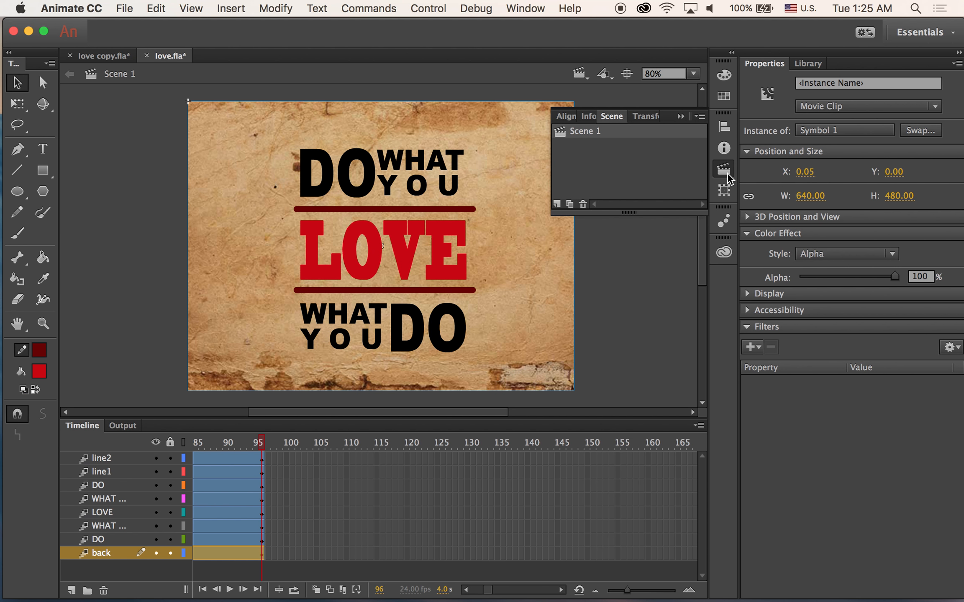
pyautogui.click(726, 171)
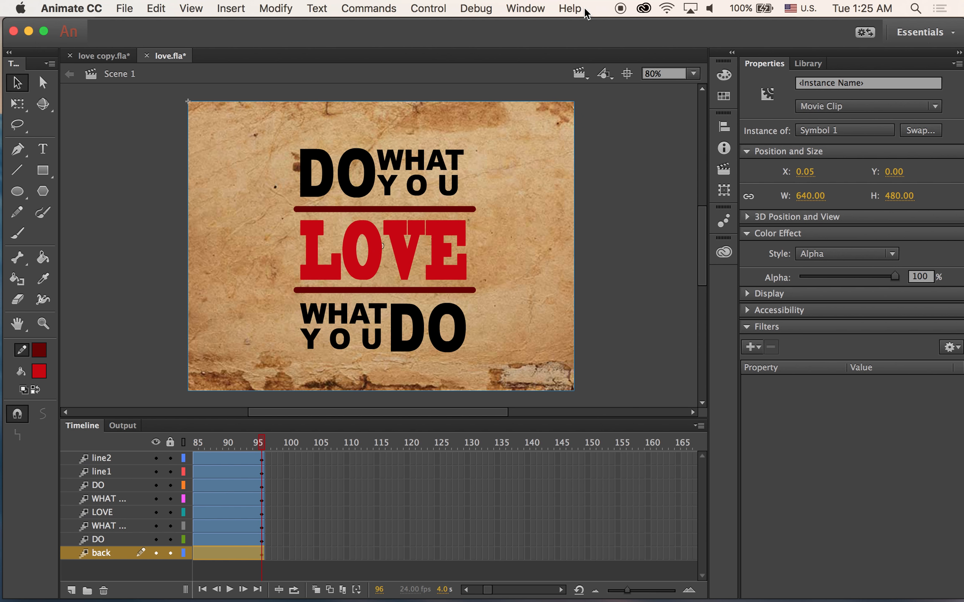
pyautogui.click(526, 8)
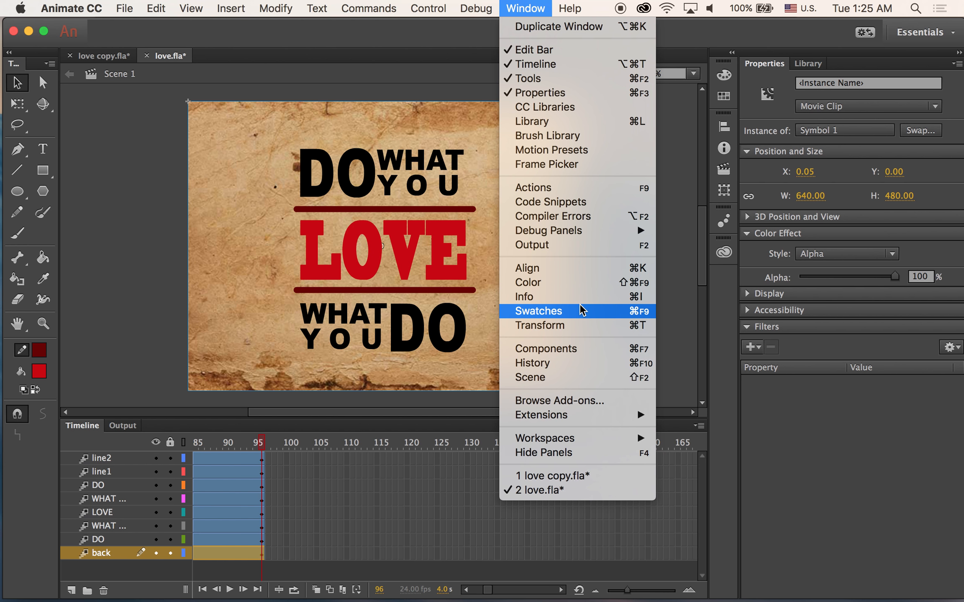
pyautogui.click(588, 378)
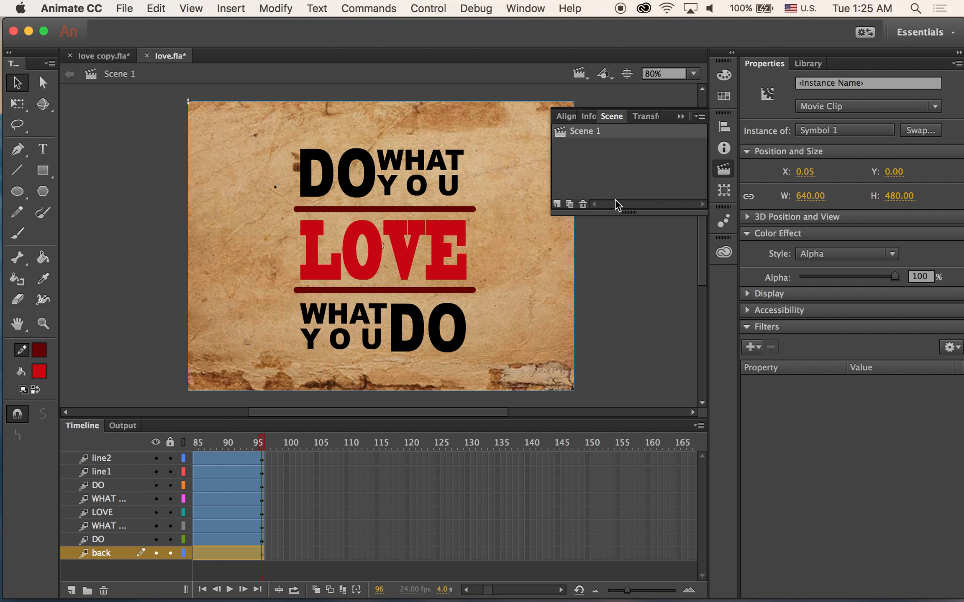
pyautogui.click(557, 204)
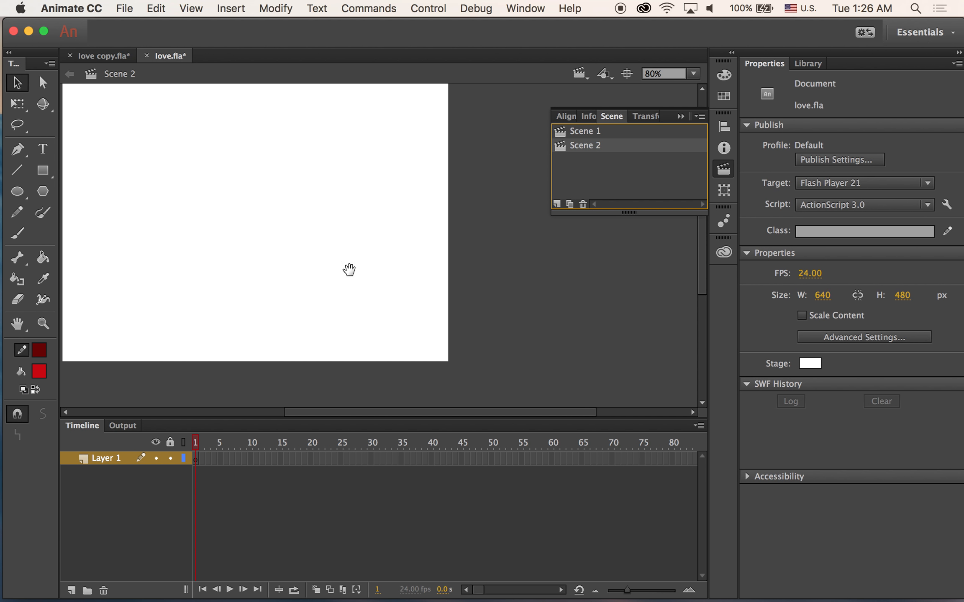
# Step: Paste the copied background in place on frame 1 of Layer 1 in Scene 2
pyautogui.moveTo(349, 270); pyautogui.dragTo(452, 295)
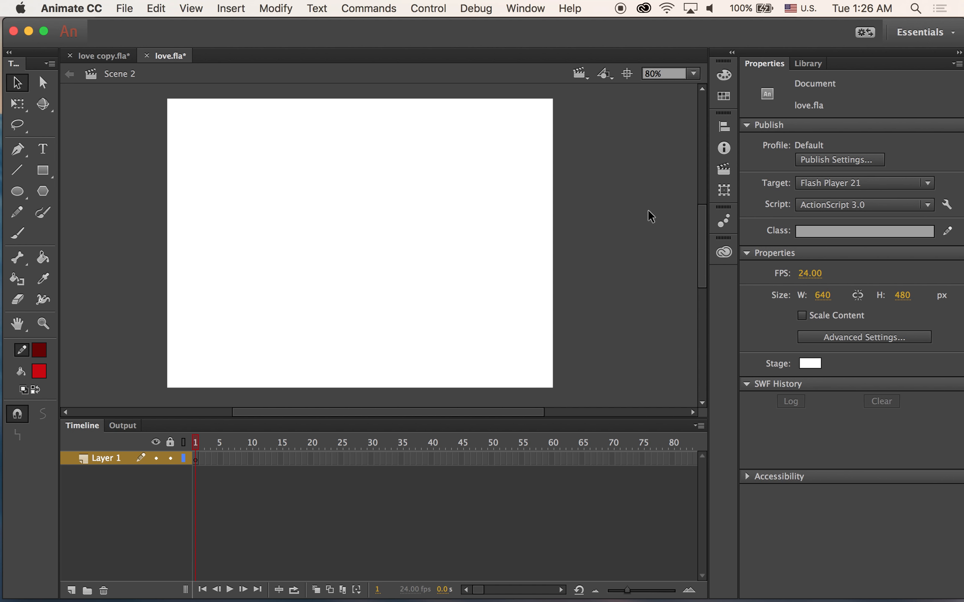
pyautogui.click(198, 458)
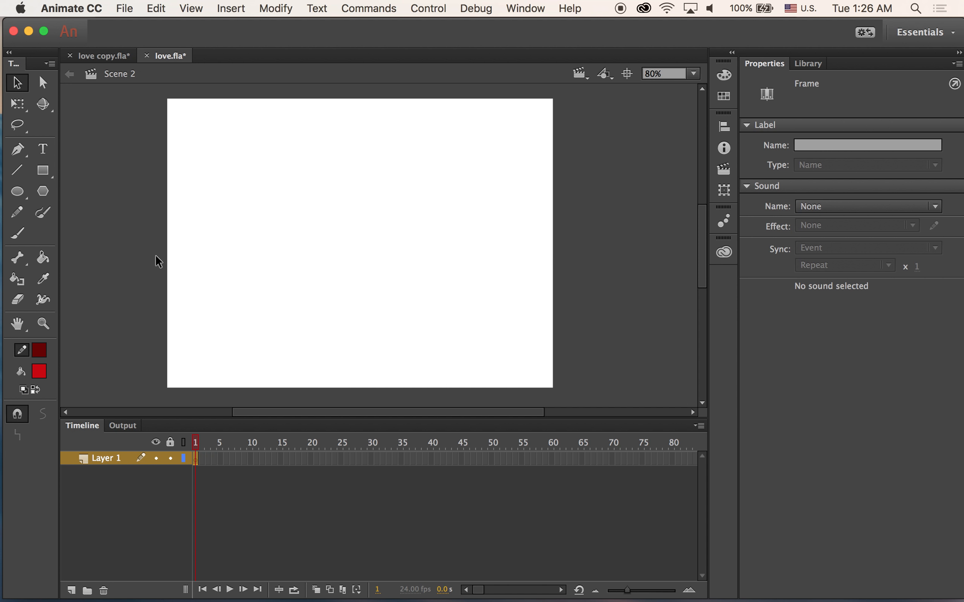
pyautogui.press('super+shift+v')
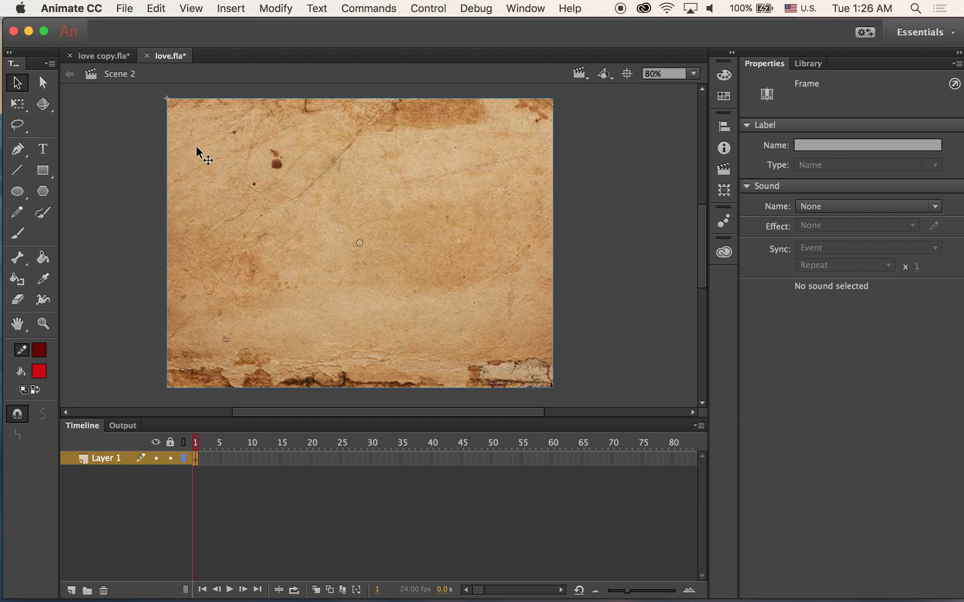
# Step: Return to Scene 1 and copy all the text and line objects at frame 96, excluding the background
pyautogui.click(578, 68)
pyautogui.click(590, 92)
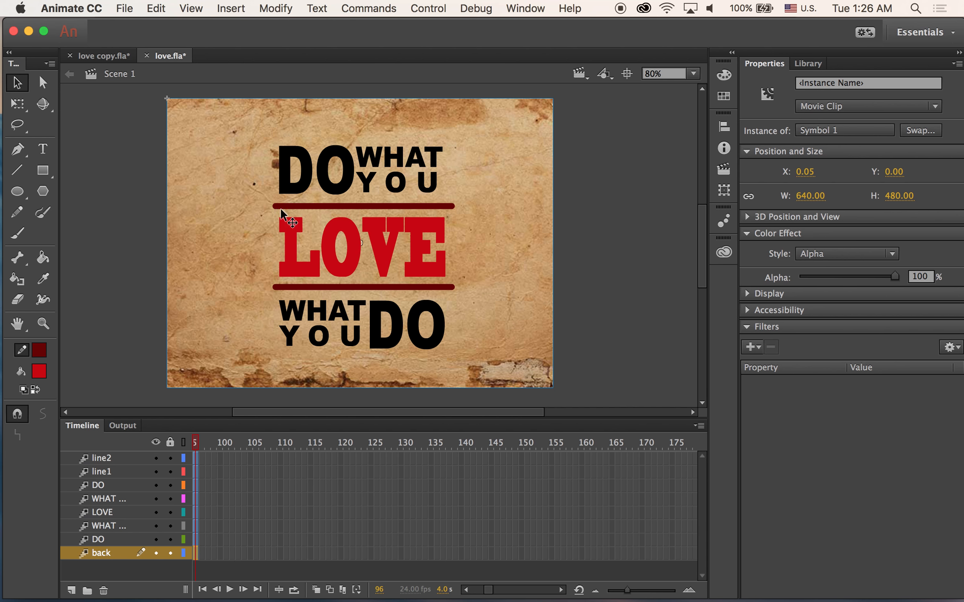
pyautogui.moveTo(123, 118); pyautogui.dragTo(506, 376)
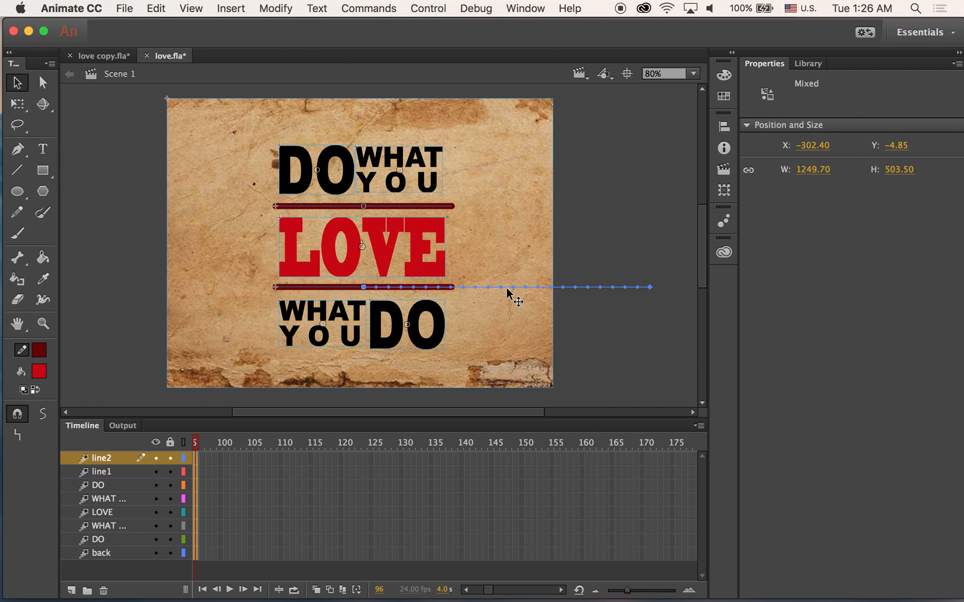
pyautogui.keyDown('shift'); pyautogui.click(511, 223); pyautogui.keyUp('shift')
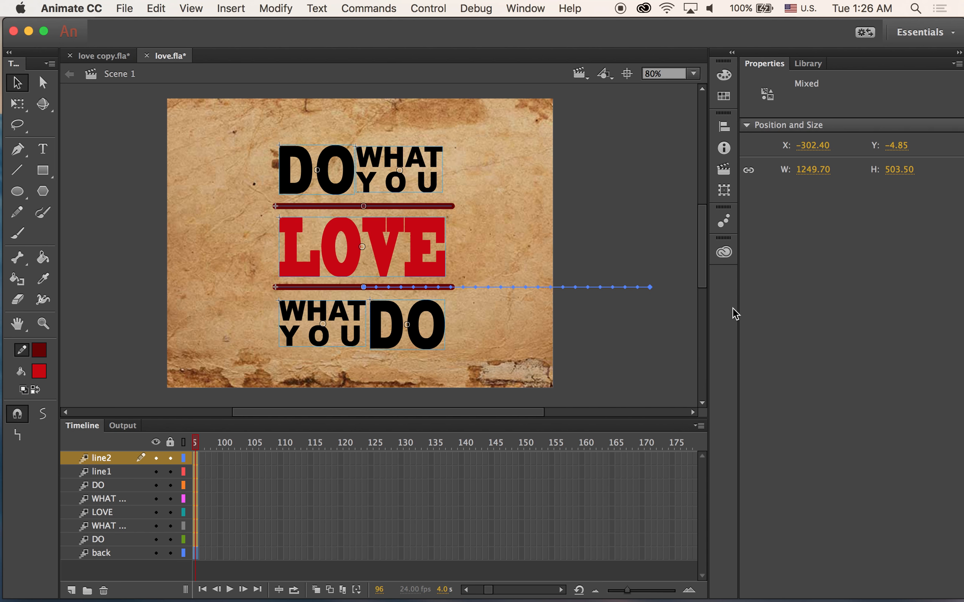
# Step: Add a new layer above the background in Scene 2 and paste the copied text and lines in place on it
pyautogui.click(724, 170)
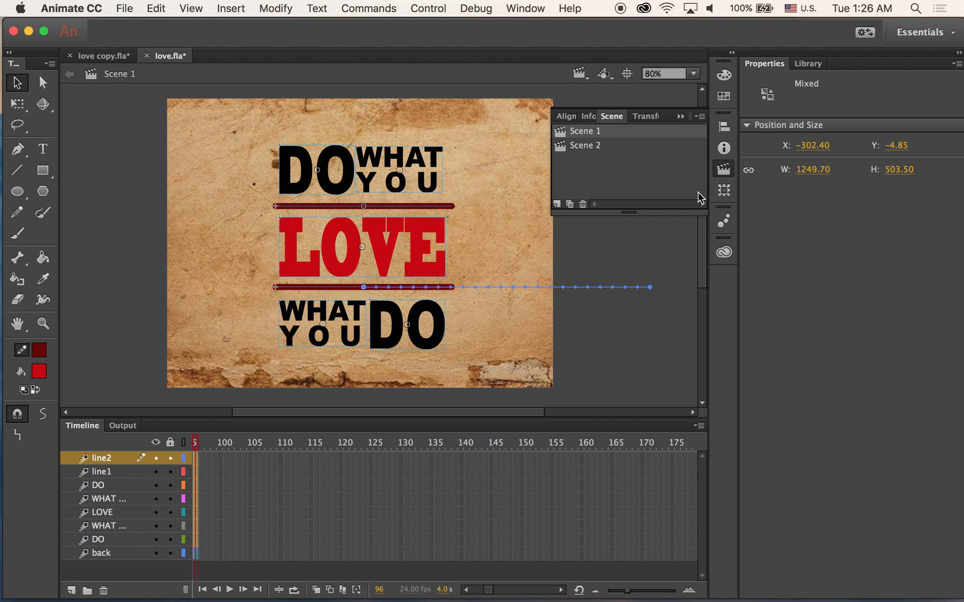
pyautogui.click(602, 144)
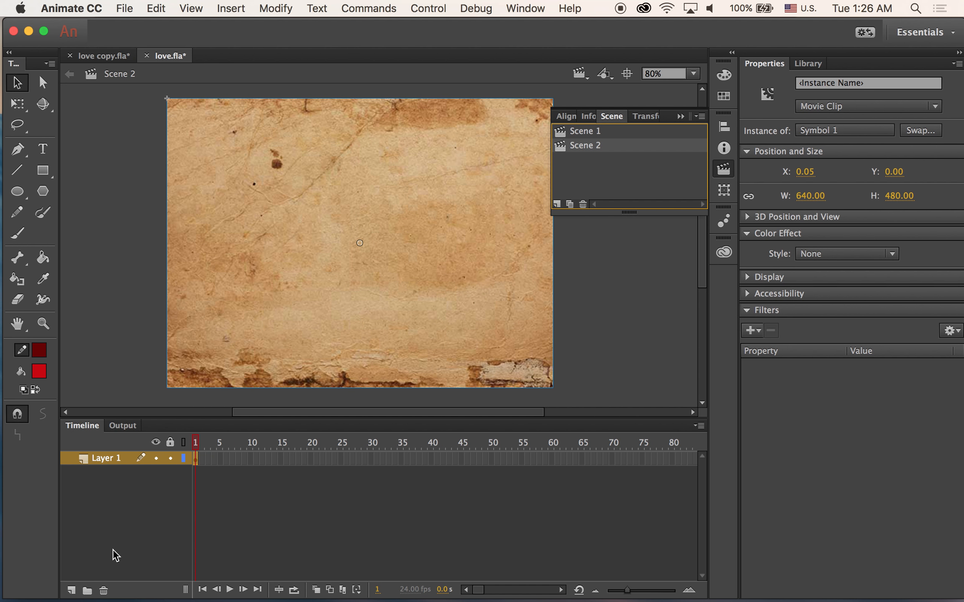
pyautogui.click(71, 590)
pyautogui.click(128, 459)
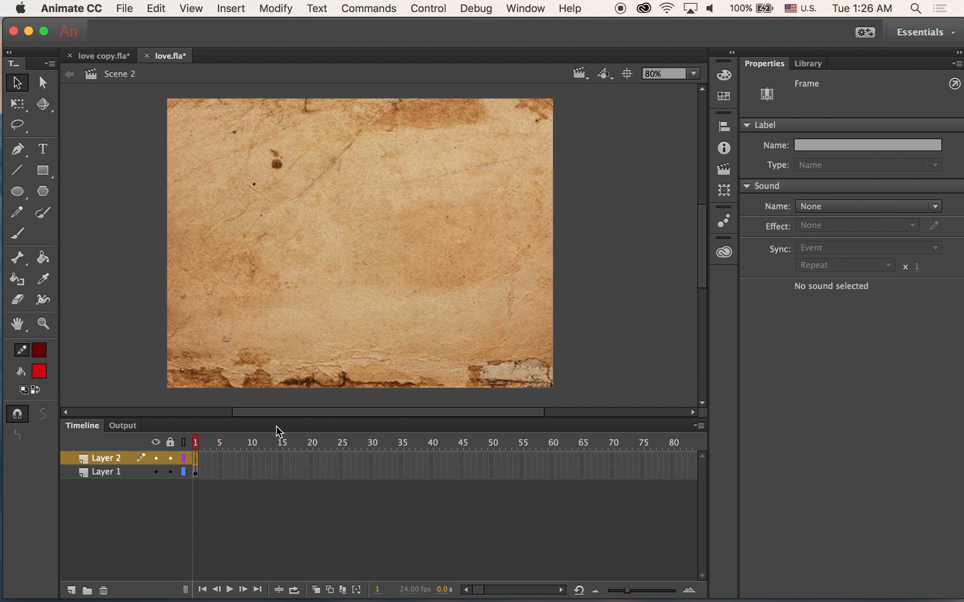
pyautogui.press('super+shift+v')
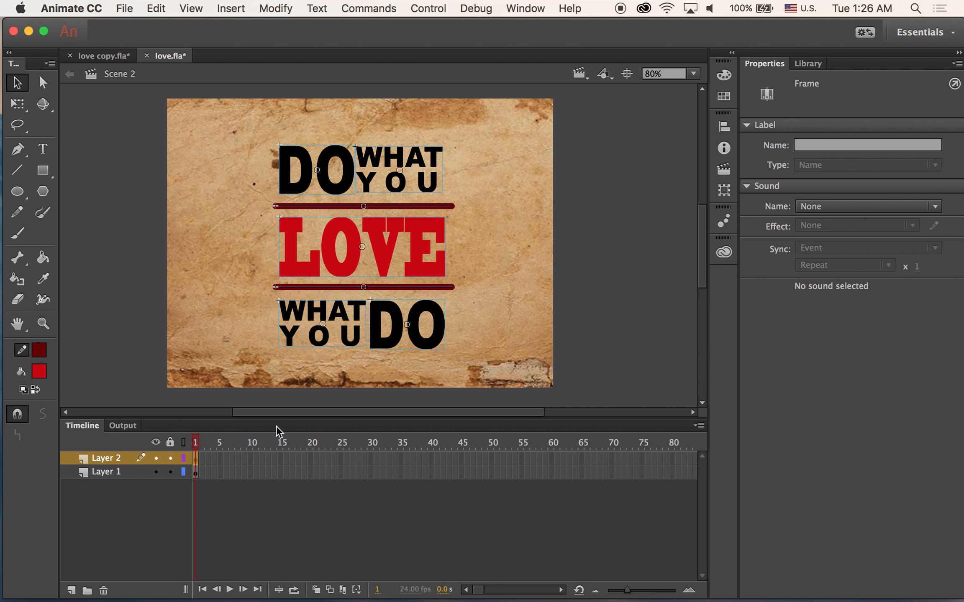
pyautogui.click(624, 345)
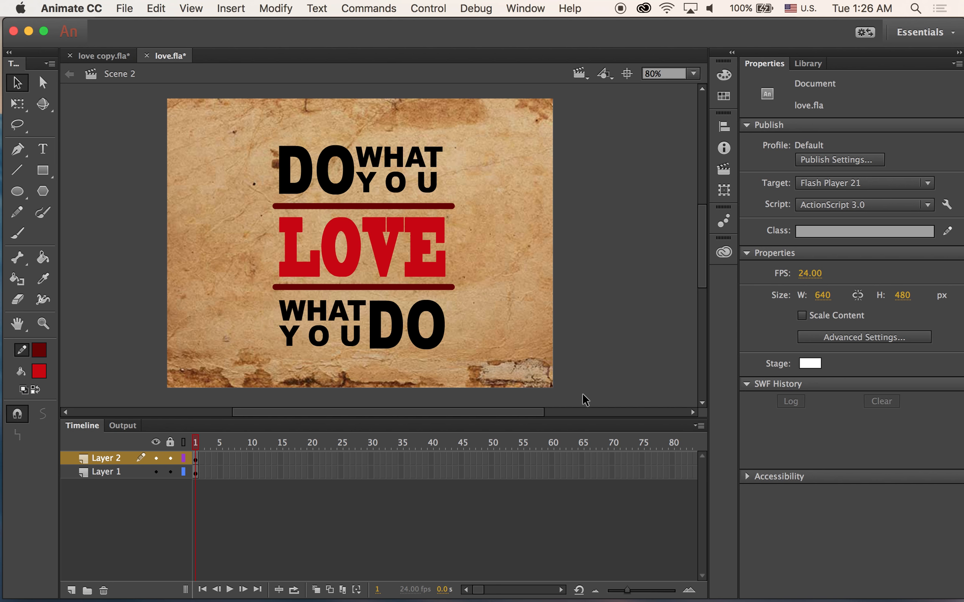
# Step: Compare the last frame of Scene 1 with Scene 2 by switching between the two scenes
pyautogui.click(719, 167)
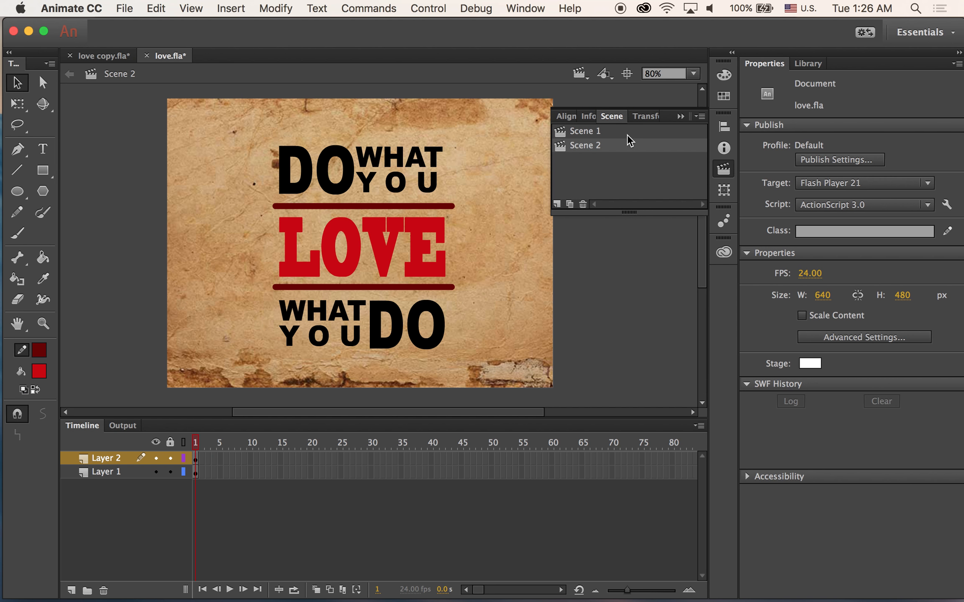
pyautogui.click(605, 130)
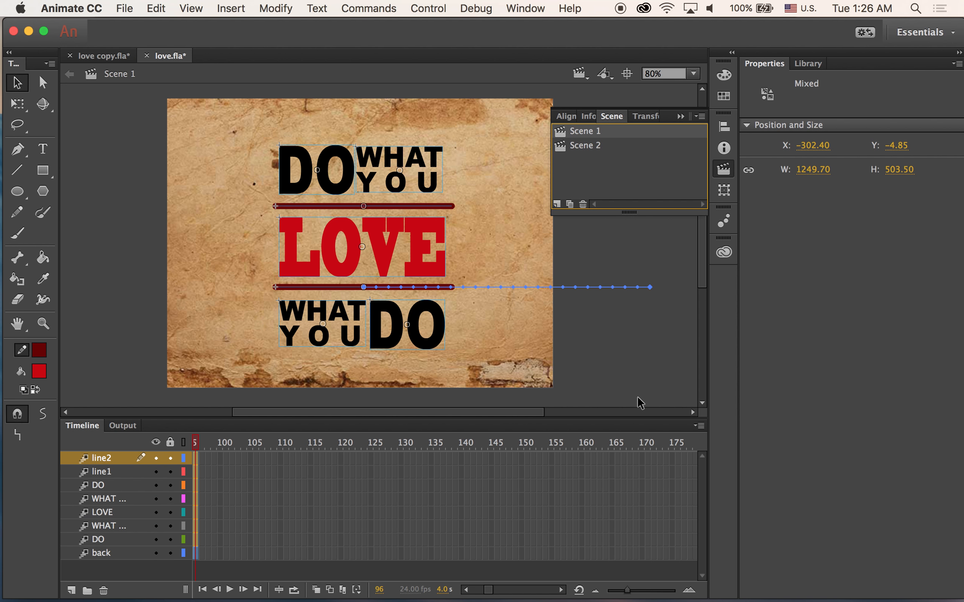
pyautogui.click(642, 331)
pyautogui.click(491, 353)
pyautogui.click(602, 344)
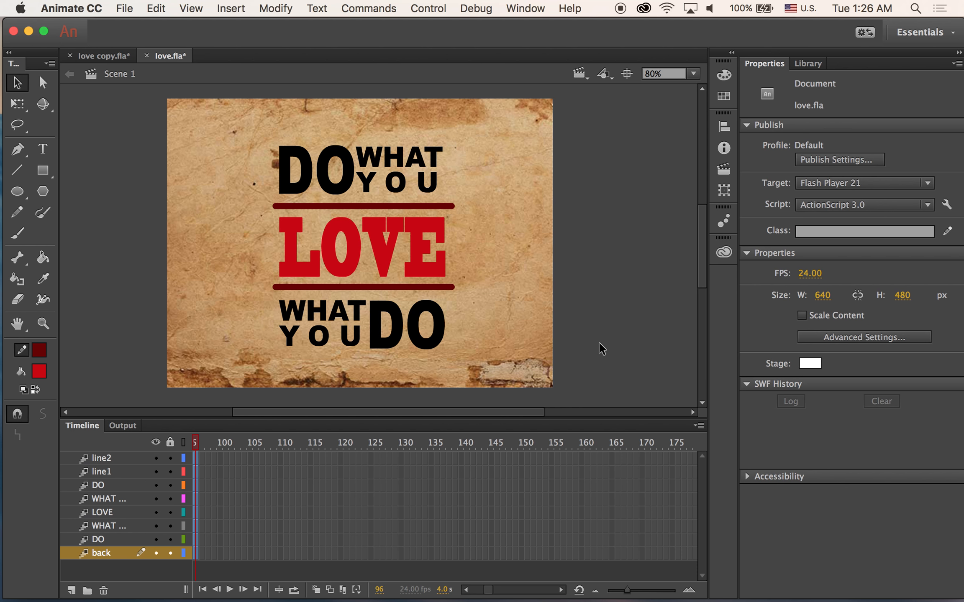
pyautogui.click(724, 169)
pyautogui.click(616, 146)
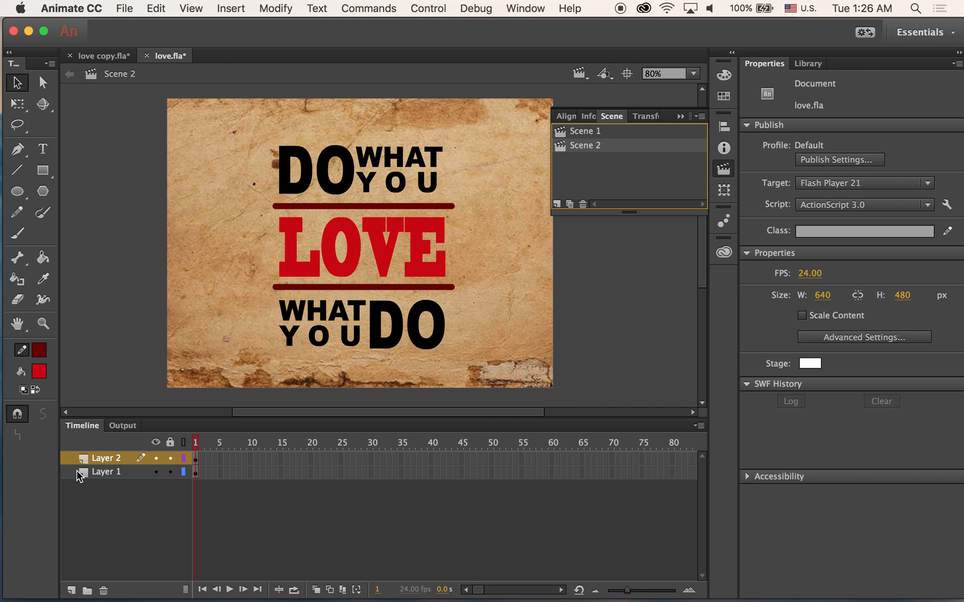
# Step: Inspect Scene 2's layers by selecting the contents of Layer 2, the background and the LOVE text in turn
pyautogui.click(98, 458)
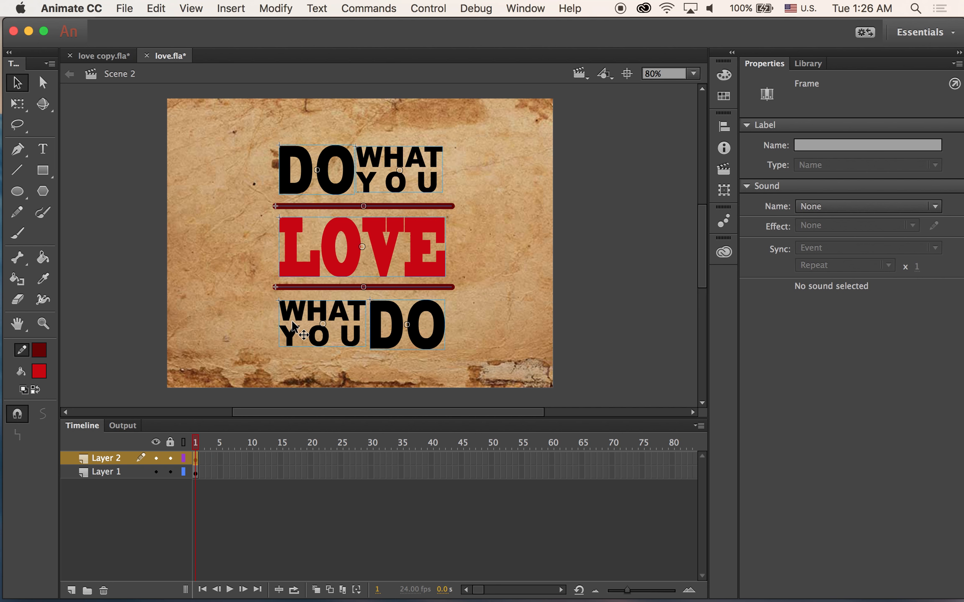
pyautogui.click(302, 260)
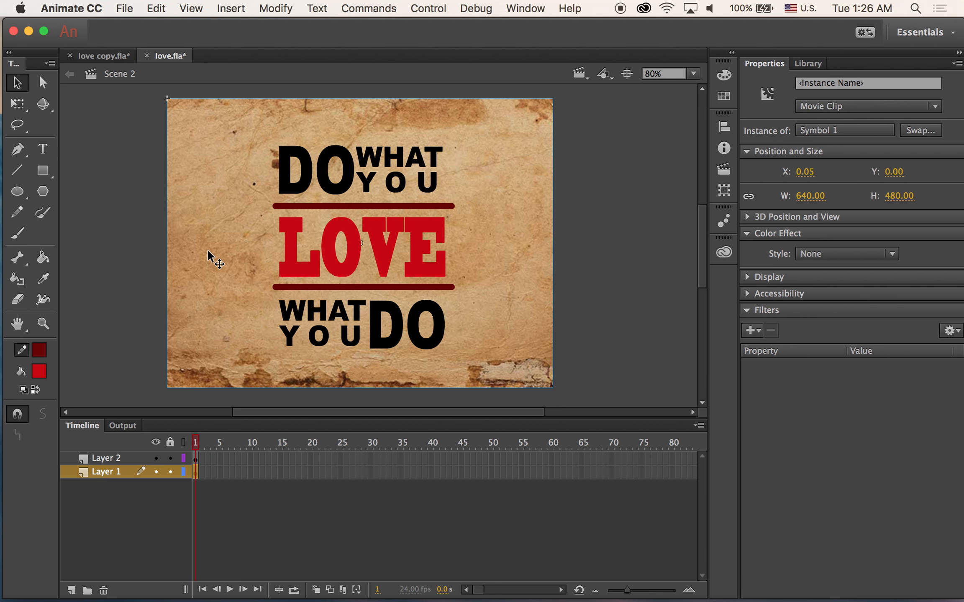
pyautogui.click(317, 263)
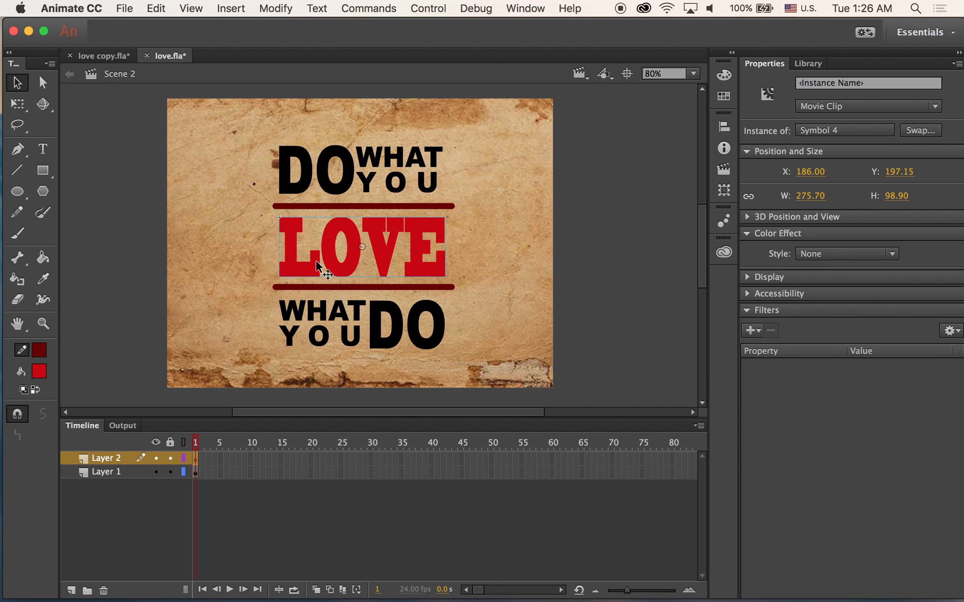
# Step: Group all the text and lines on Layer 2 and apply a motion tween to the group
pyautogui.click(121, 457)
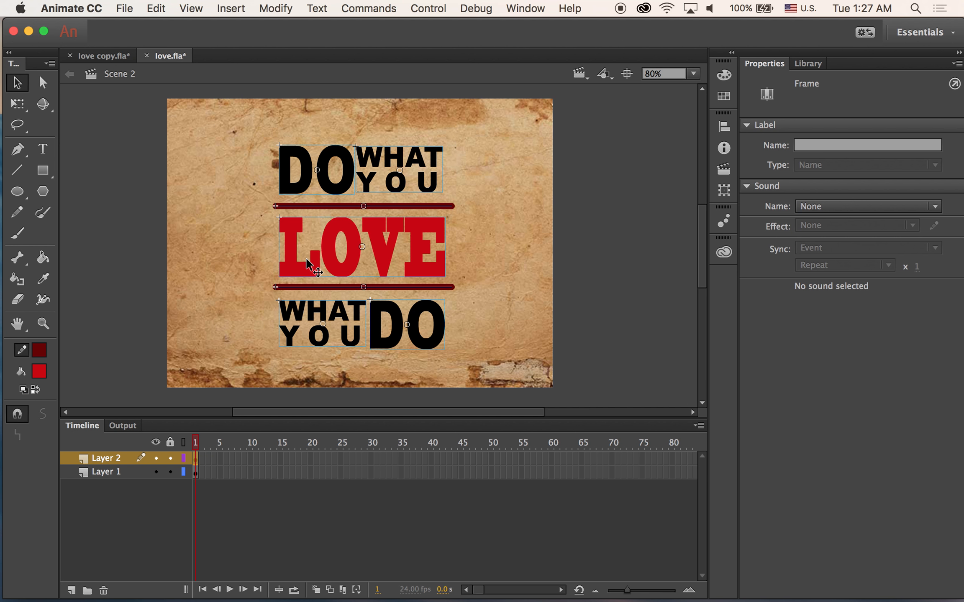
pyautogui.press('super+g')
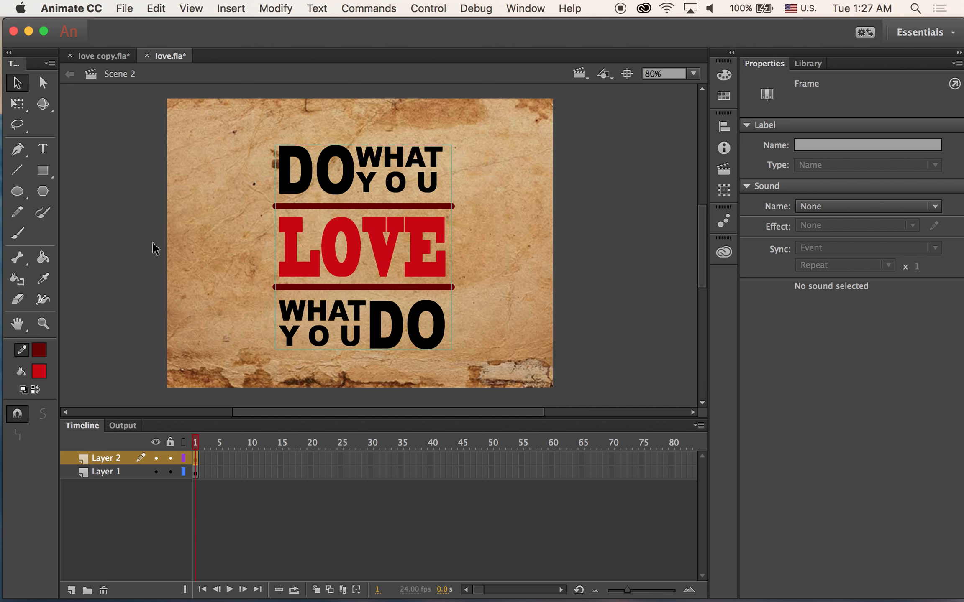
pyautogui.click(231, 8)
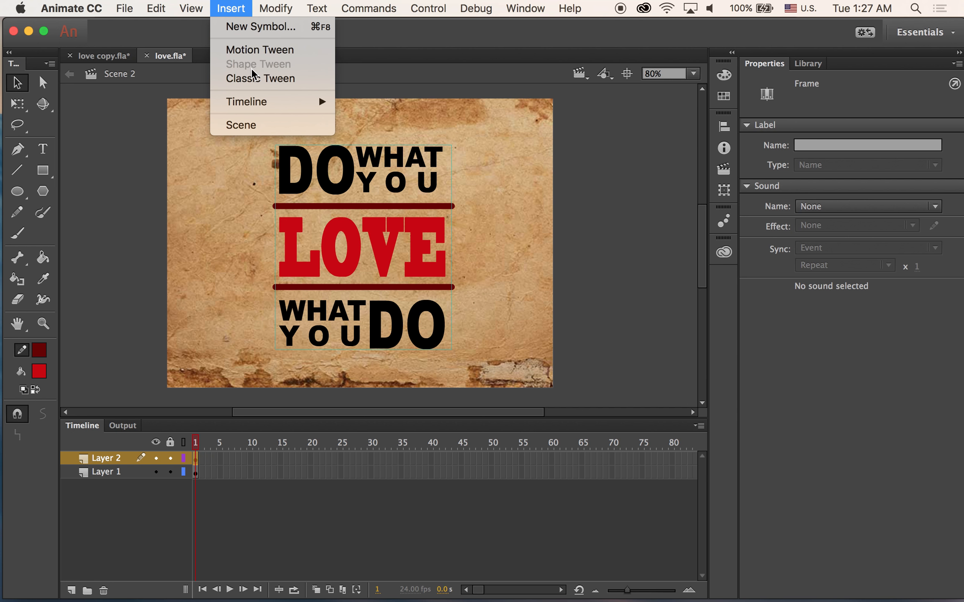
pyautogui.click(256, 49)
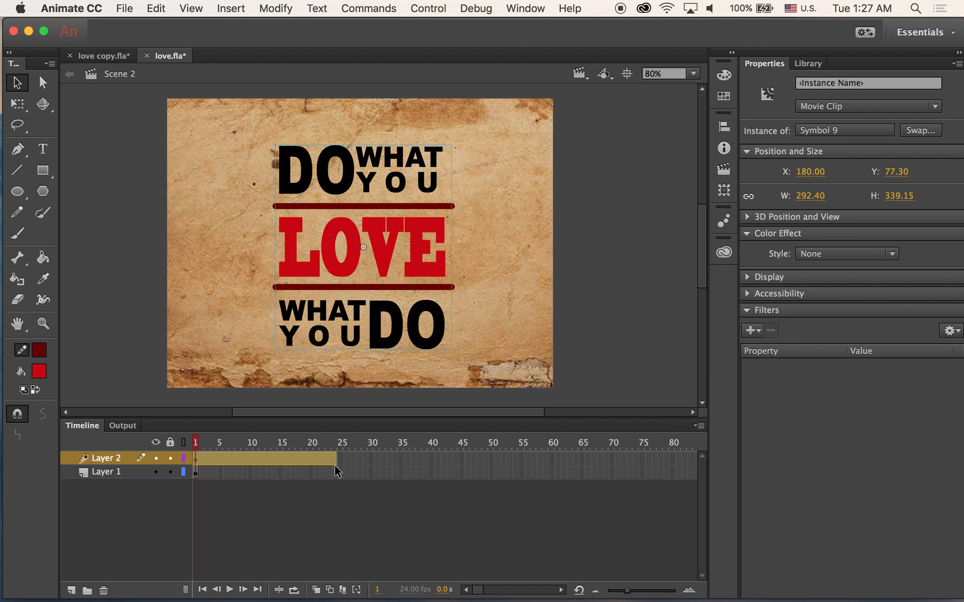
# Step: Add keyframes to the Layer 2 tween at frames 24, 48 and 80, and extend the Layer 1 background to frame 80
pyautogui.moveTo(193, 447); pyautogui.dragTo(364, 464)
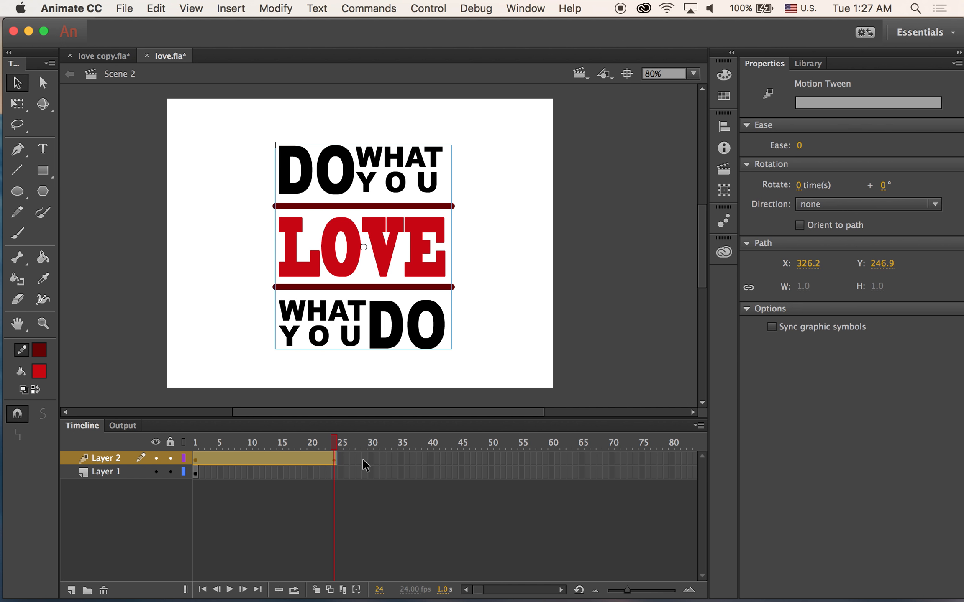
pyautogui.click(479, 459)
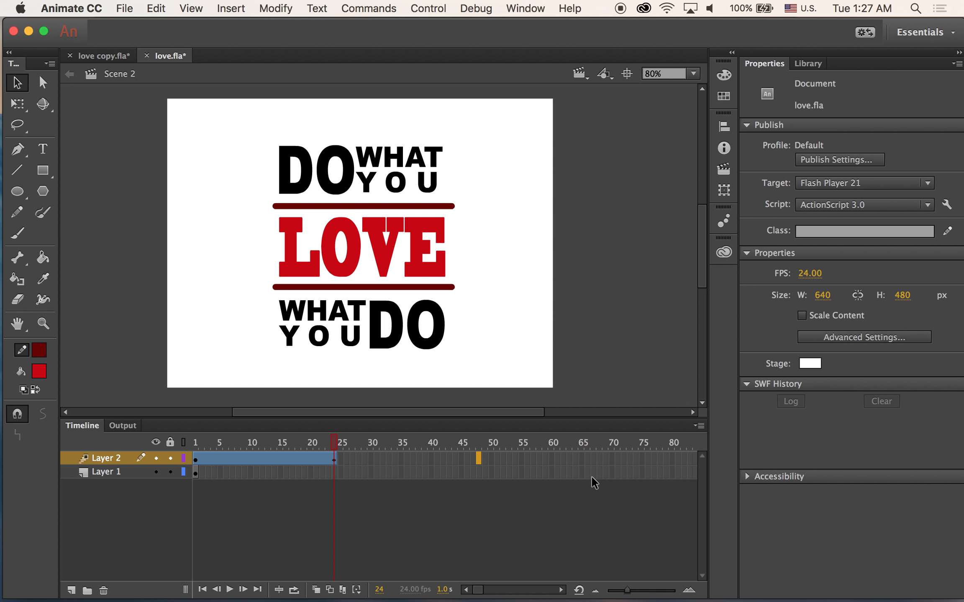
pyautogui.press('F5')
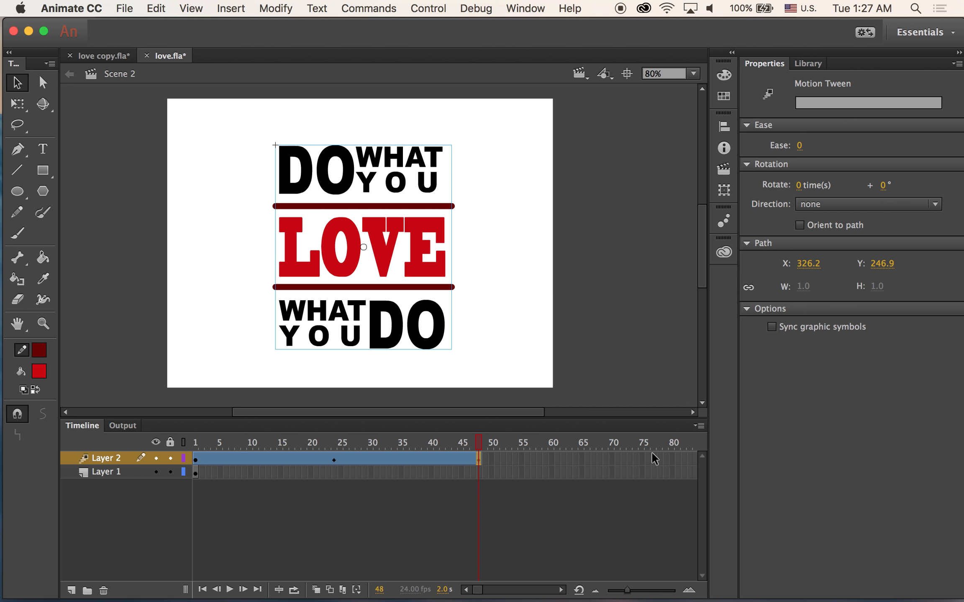
pyautogui.click(672, 455)
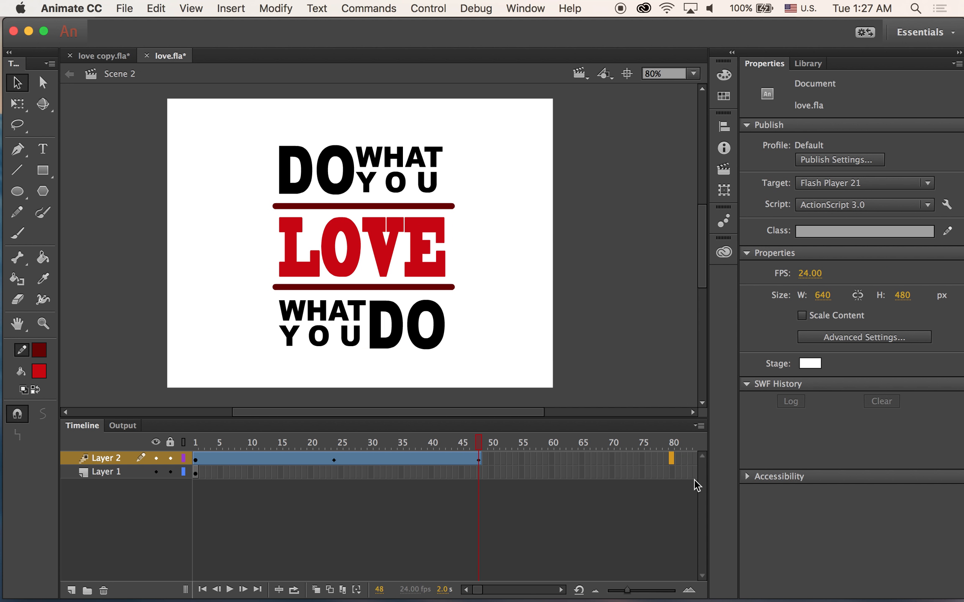
pyautogui.press('F5')
pyautogui.moveTo(673, 444)
pyautogui.mouseDown()
pyautogui.moveTo(197, 456)
pyautogui.moveTo(674, 462)
pyautogui.mouseUp()
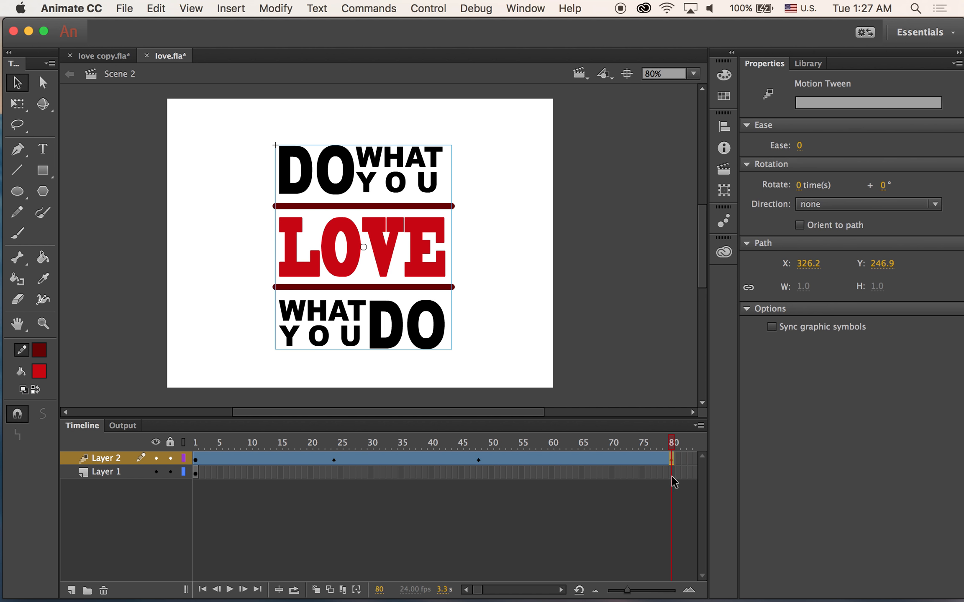
pyautogui.click(672, 472)
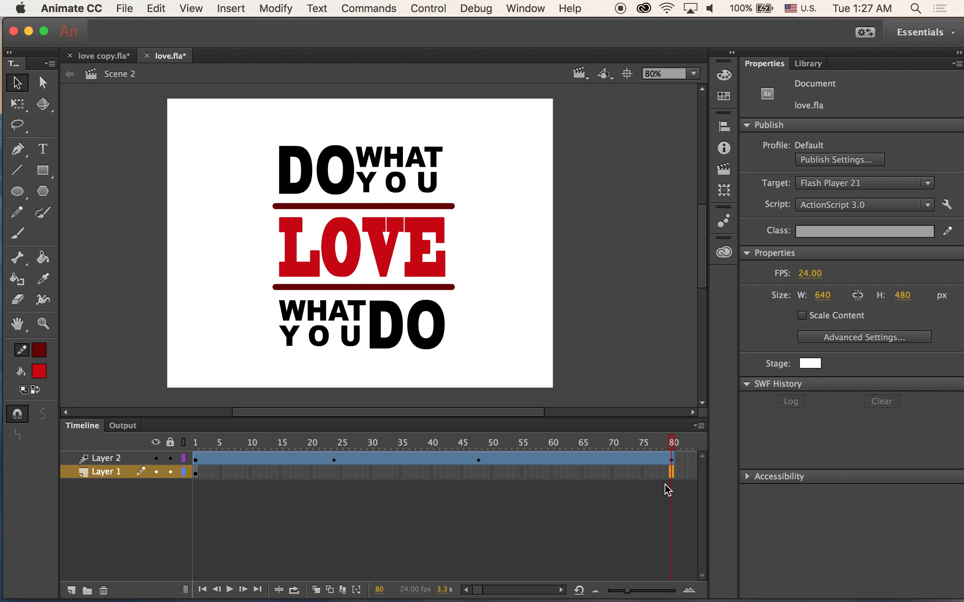
pyautogui.press('F5')
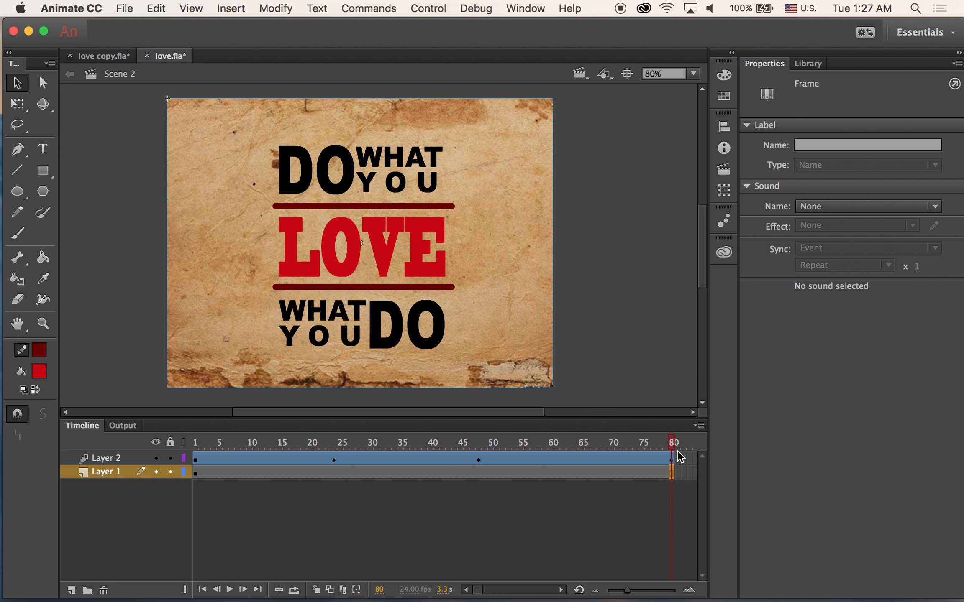
# Step: At frame 24, flip the artwork horizontally about its centre with Free Transform, making it about 332 px wide
pyautogui.moveTo(673, 441); pyautogui.dragTo(327, 460)
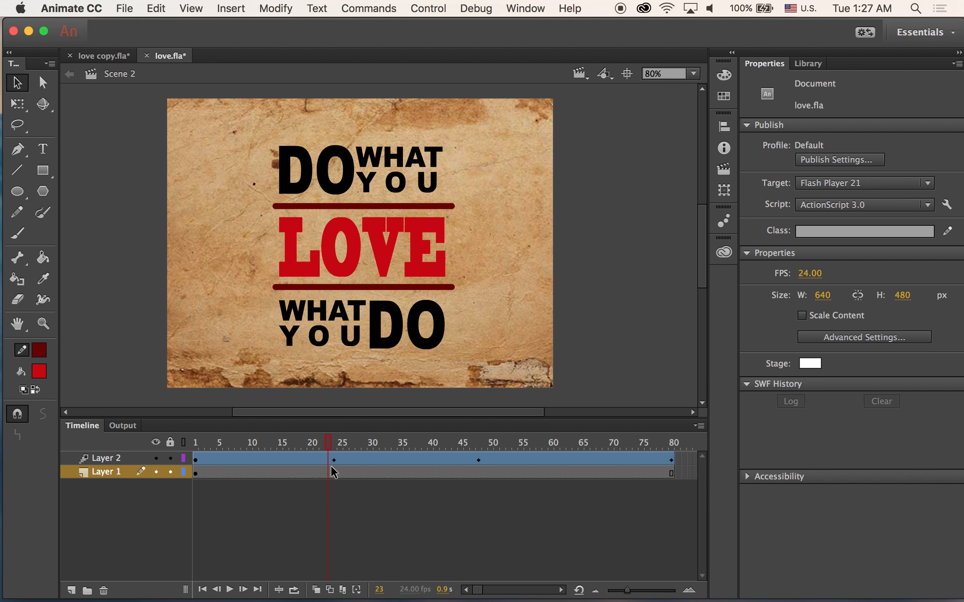
pyautogui.click(335, 461)
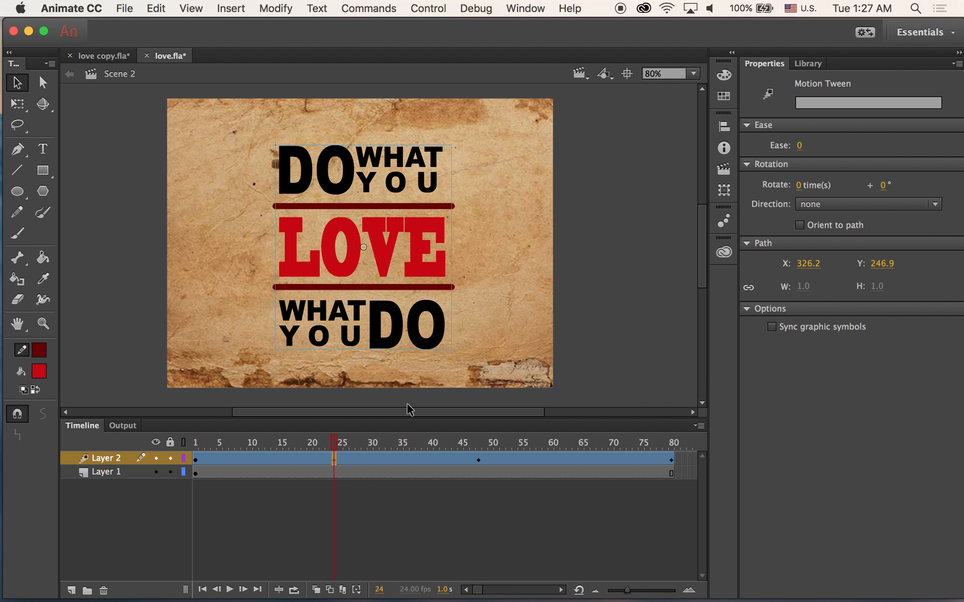
pyautogui.click(17, 103)
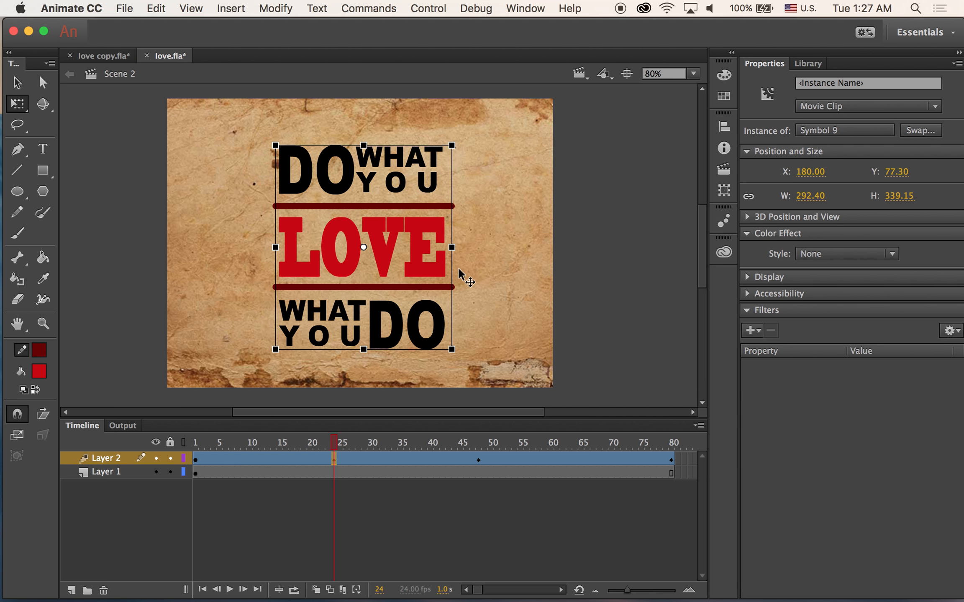
pyautogui.moveTo(449, 248); pyautogui.dragTo(261, 241)
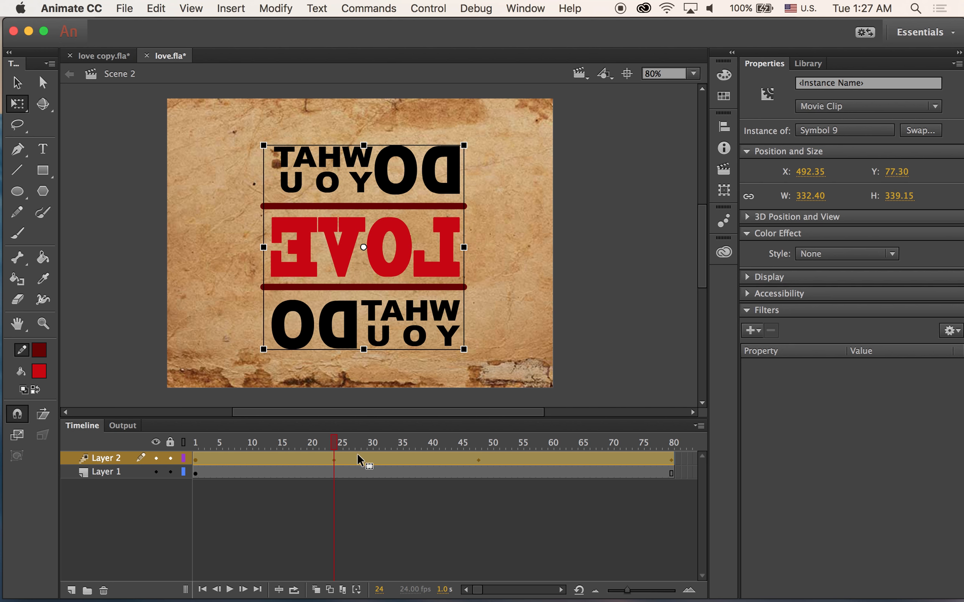
# Step: At frame 80, apply an Alpha color effect of 0% to the artwork
pyautogui.moveTo(332, 443); pyautogui.dragTo(674, 484)
pyautogui.click(672, 457)
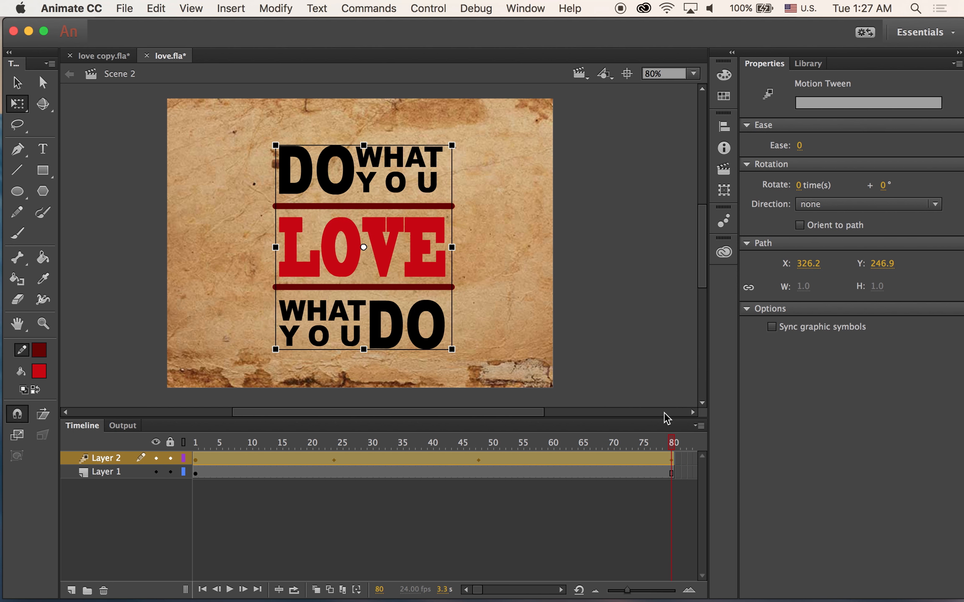
pyautogui.click(25, 82)
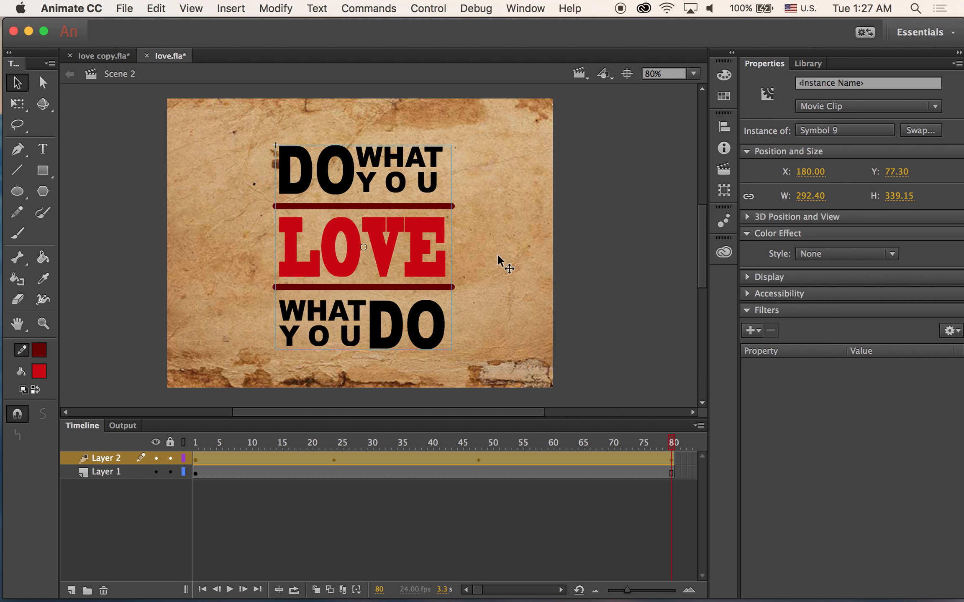
pyautogui.click(800, 255)
pyautogui.click(836, 329)
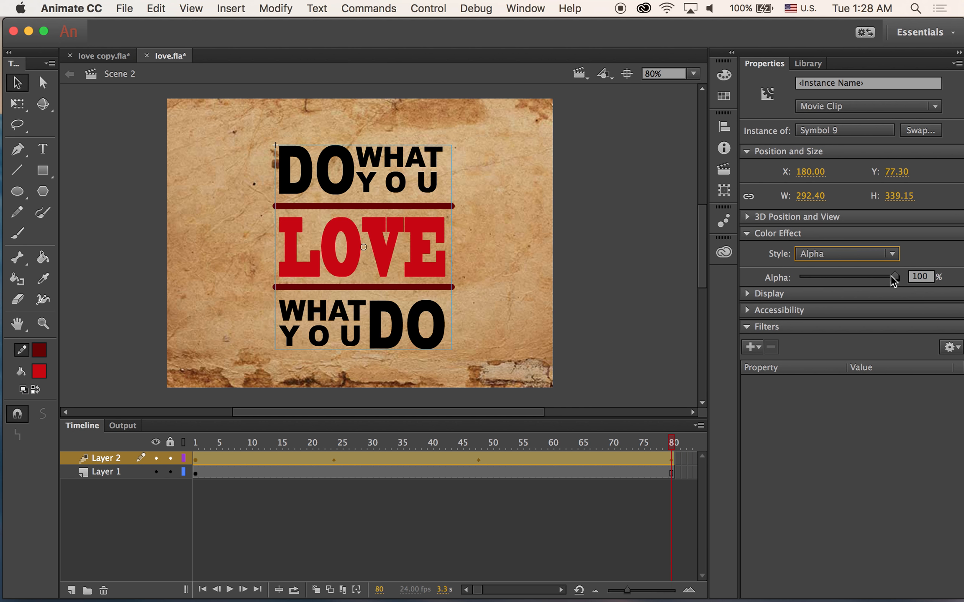
pyautogui.moveTo(894, 277); pyautogui.dragTo(797, 277)
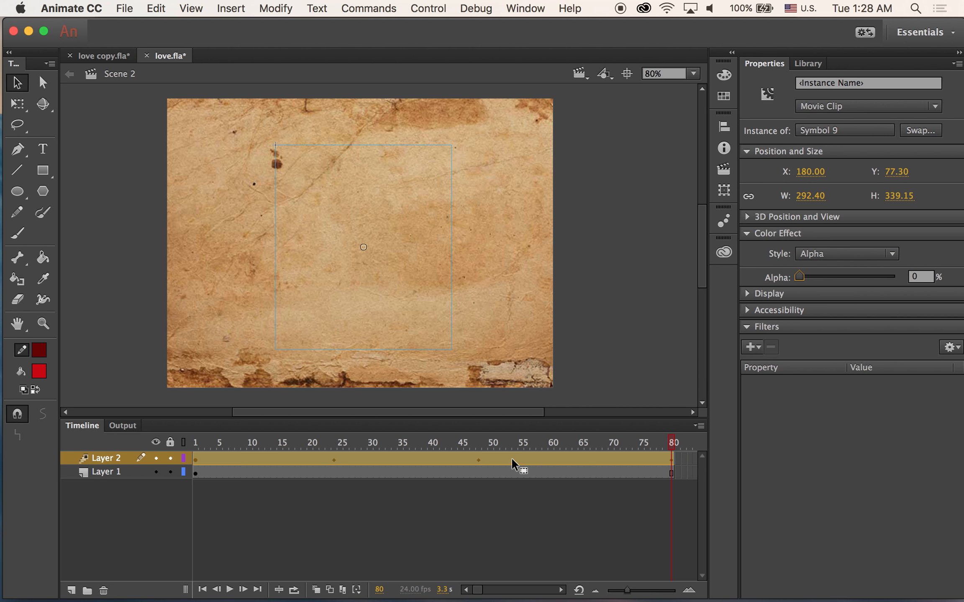
# Step: Set the artwork's alpha to 100% at frame 48 and check the alpha of the flipped artwork at frame 24
pyautogui.click(477, 457)
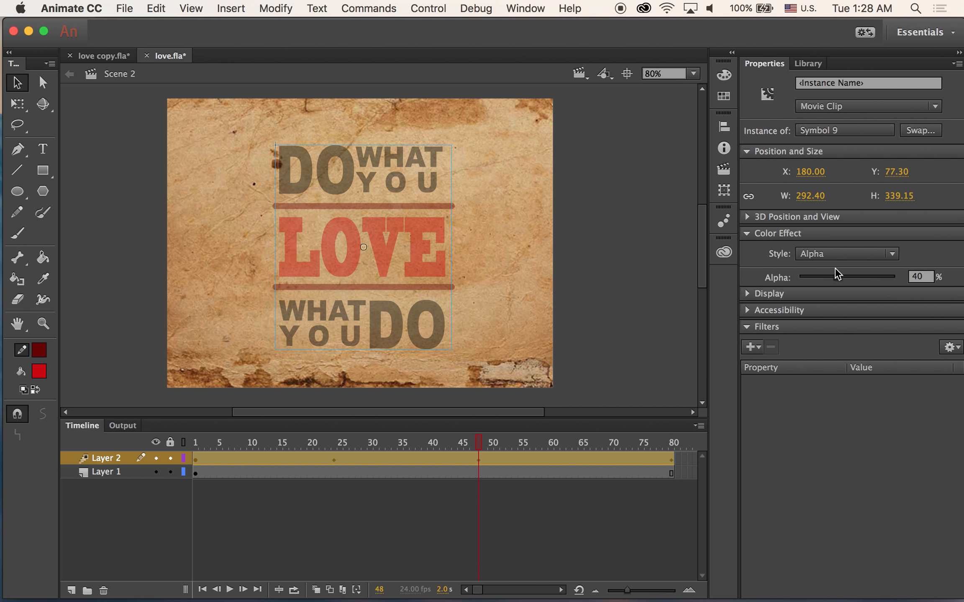
pyautogui.moveTo(837, 276); pyautogui.dragTo(895, 276)
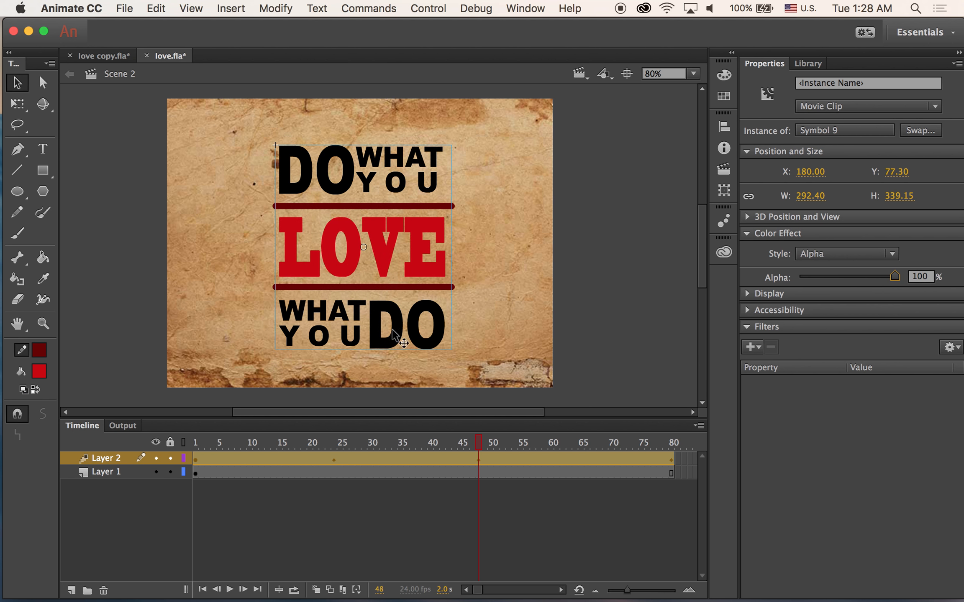
pyautogui.click(334, 458)
pyautogui.click(451, 275)
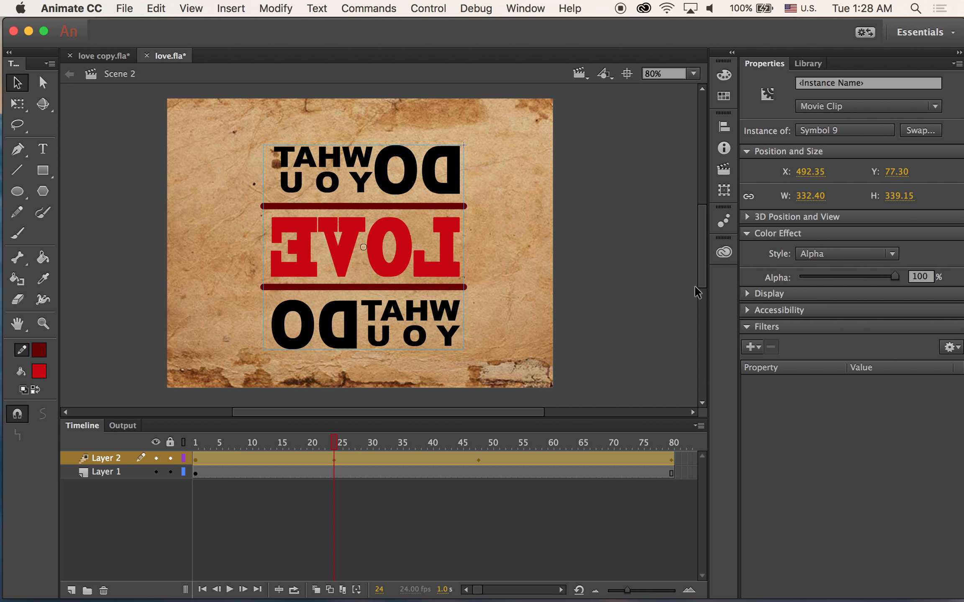
# Step: Play the Scene 2 animation from frame 1 to preview the flip and fade-out
pyautogui.click(196, 459)
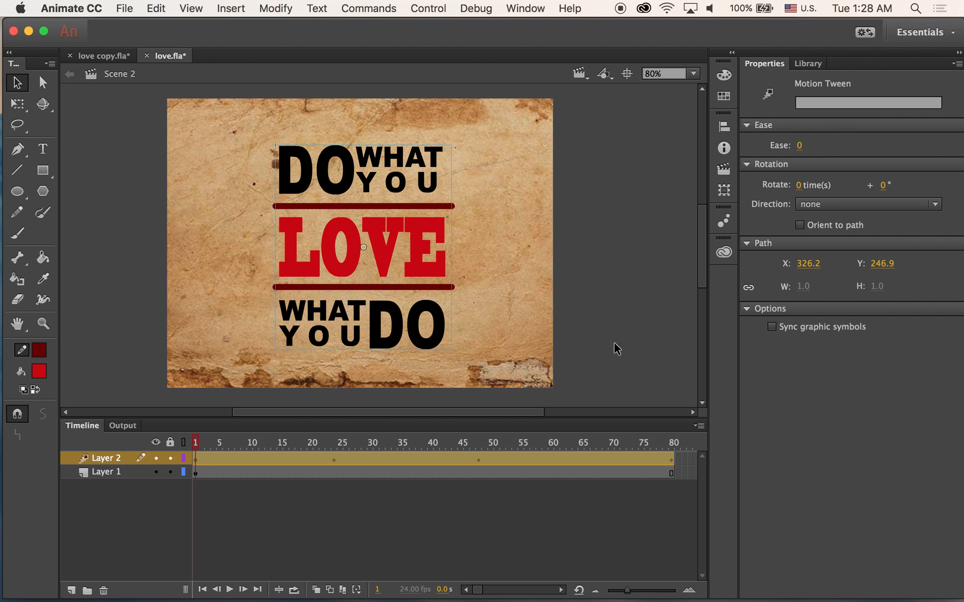
pyautogui.click(614, 343)
pyautogui.press('Return')
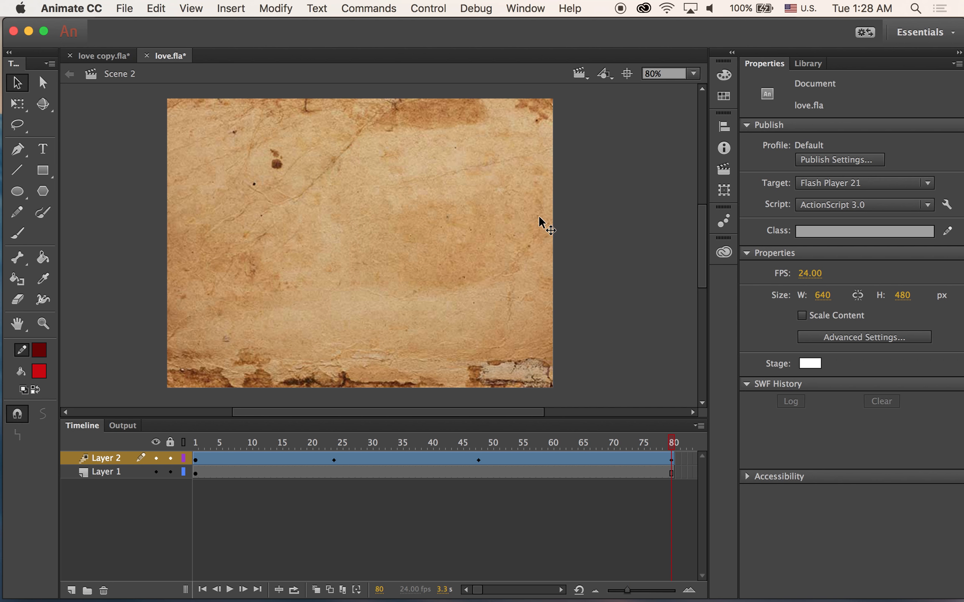
# Step: Switch to Scene 1 and play back its animation
pyautogui.click(727, 174)
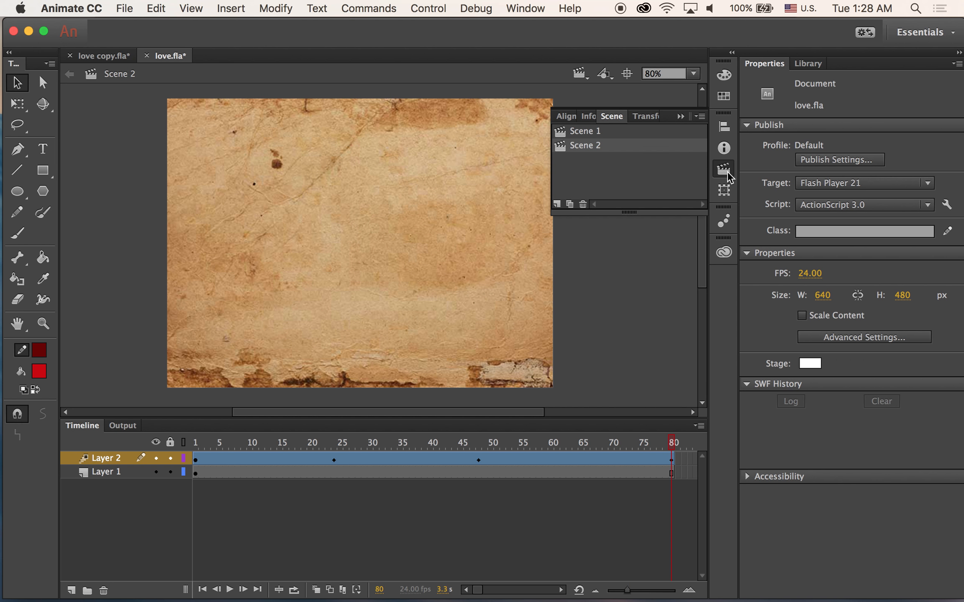
pyautogui.click(588, 133)
pyautogui.click(608, 303)
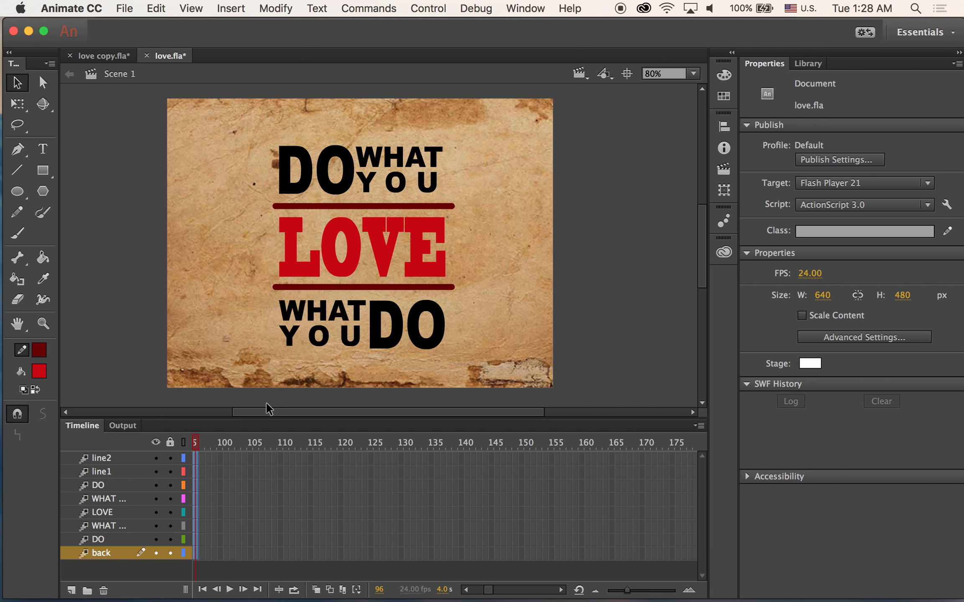
pyautogui.press('Return')
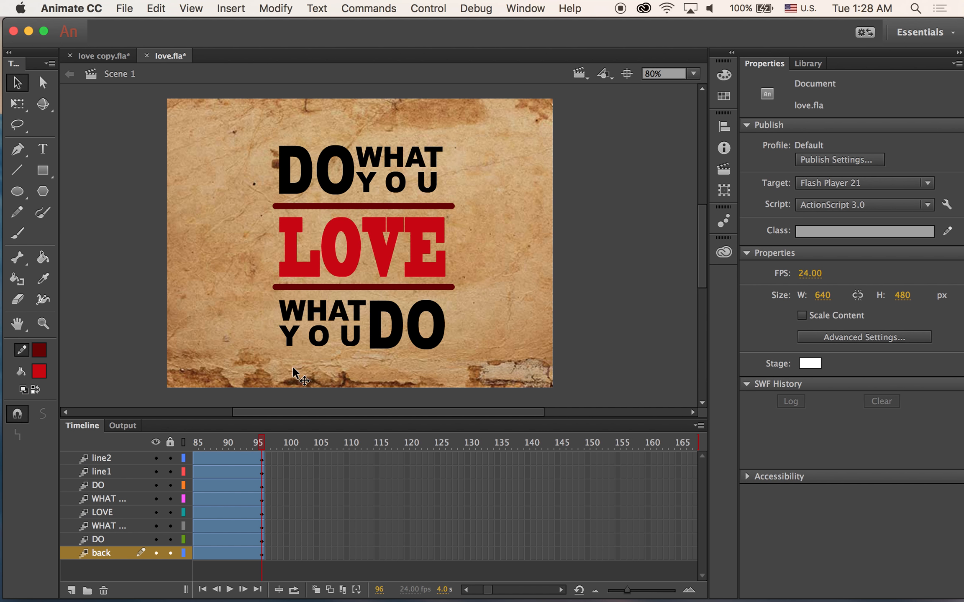
# Step: Go back to Scene 2, replay it from its first frame, and test the whole movie
pyautogui.click(581, 73)
pyautogui.click(591, 101)
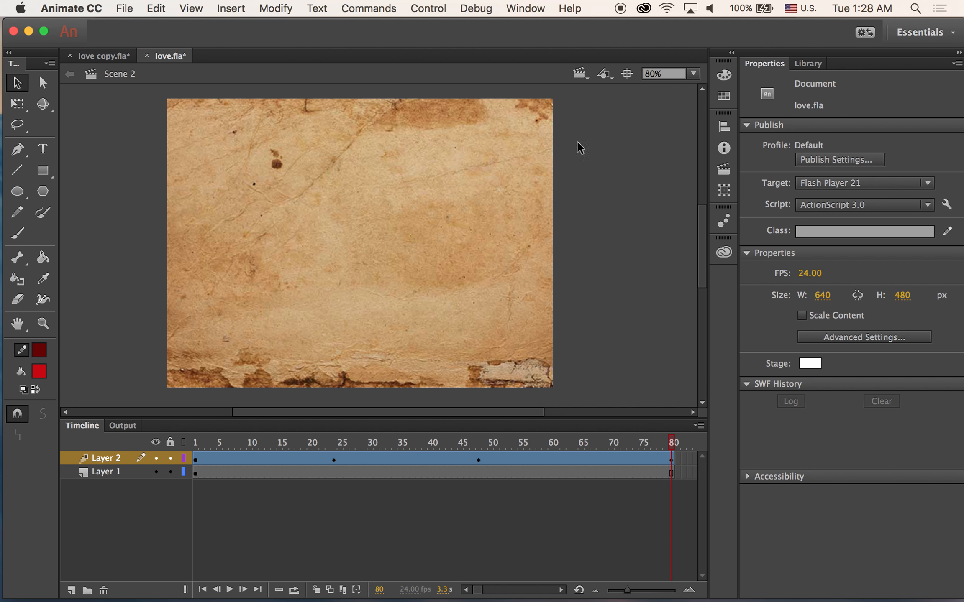
pyautogui.moveTo(672, 448); pyautogui.dragTo(100, 447)
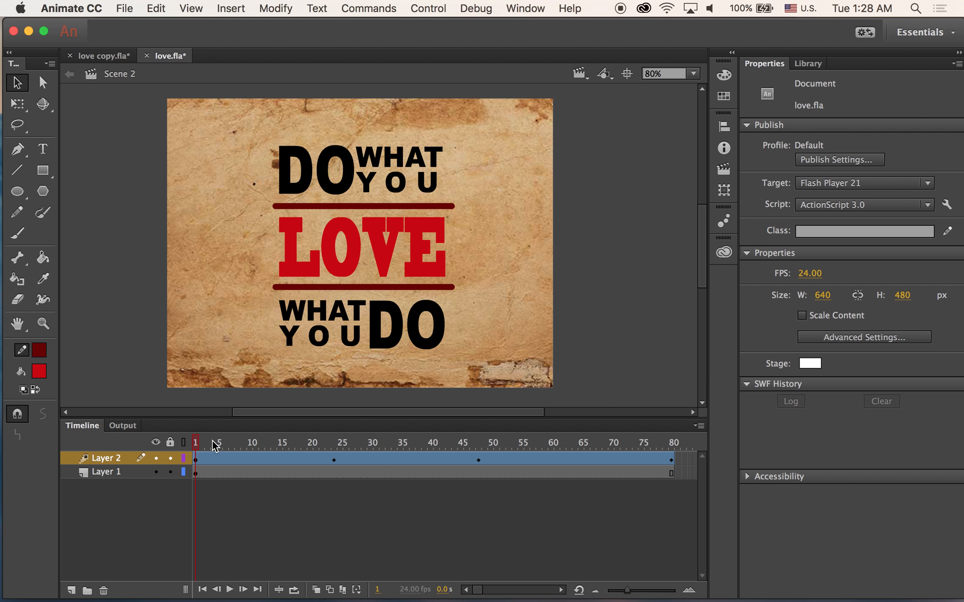
pyautogui.press('Return')
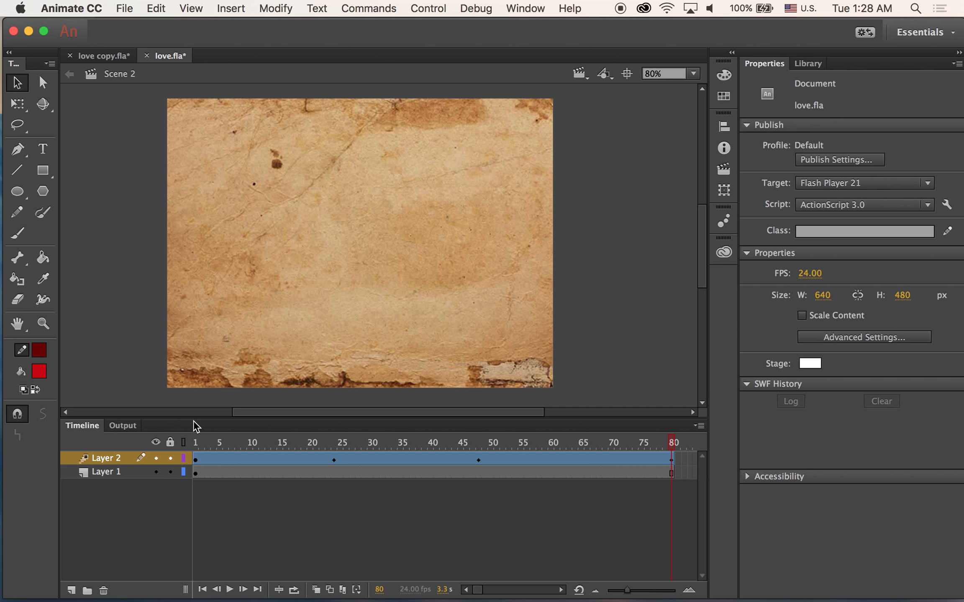
pyautogui.press('super+Return')
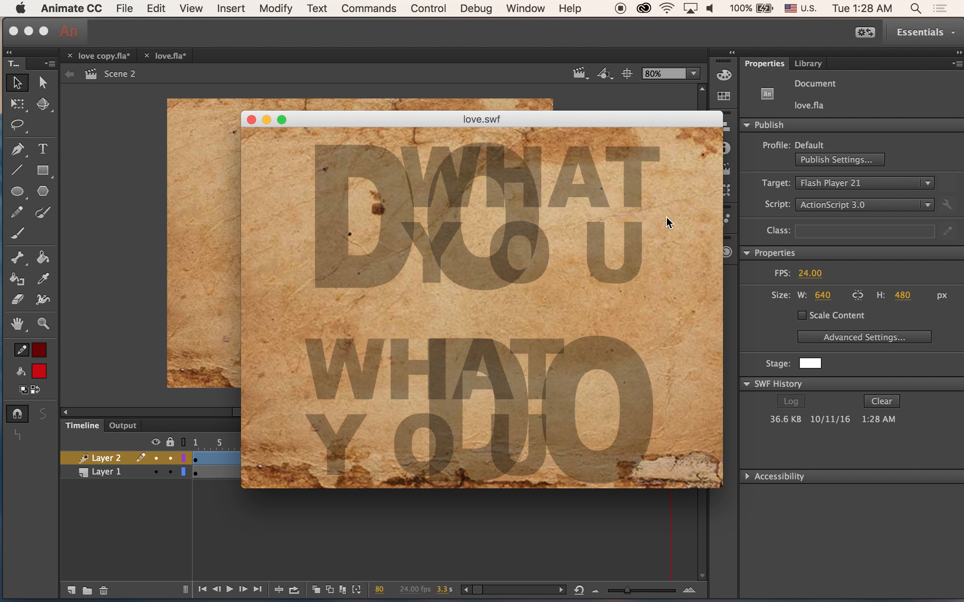